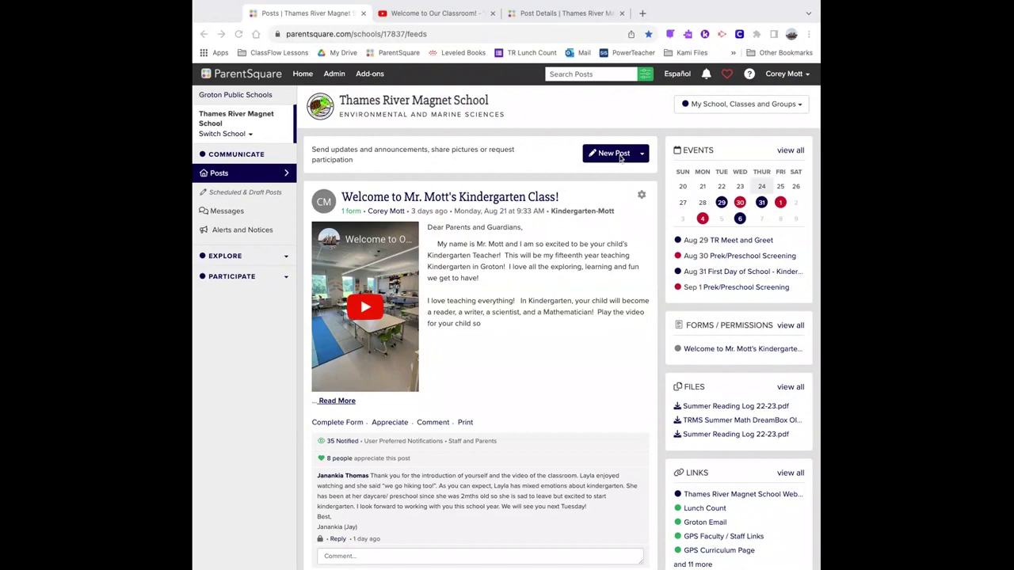
Switch from the Thames River Magnet School feed to the Kindergarten-Mott class feed.
click(716, 112)
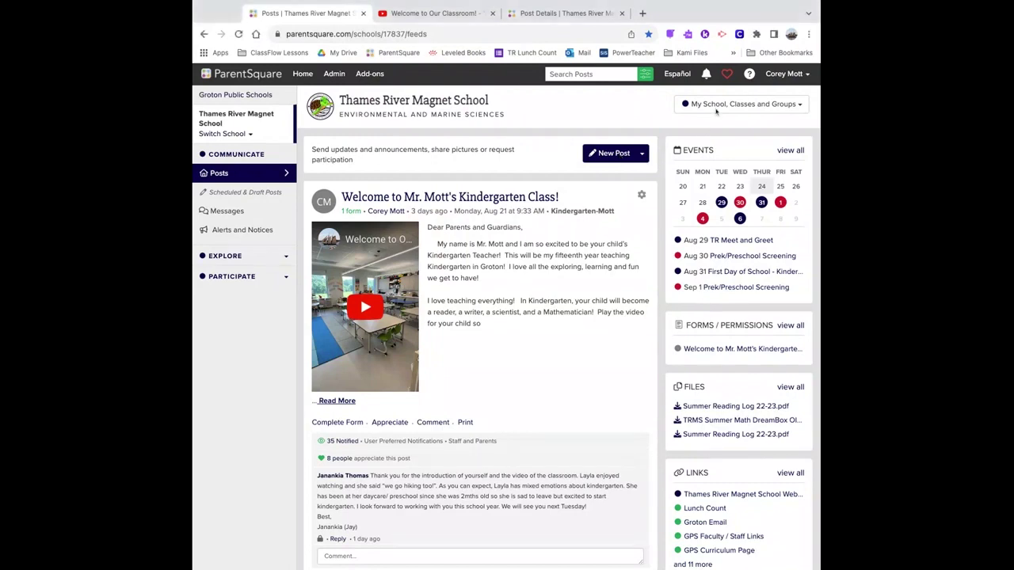
click(716, 111)
click(708, 163)
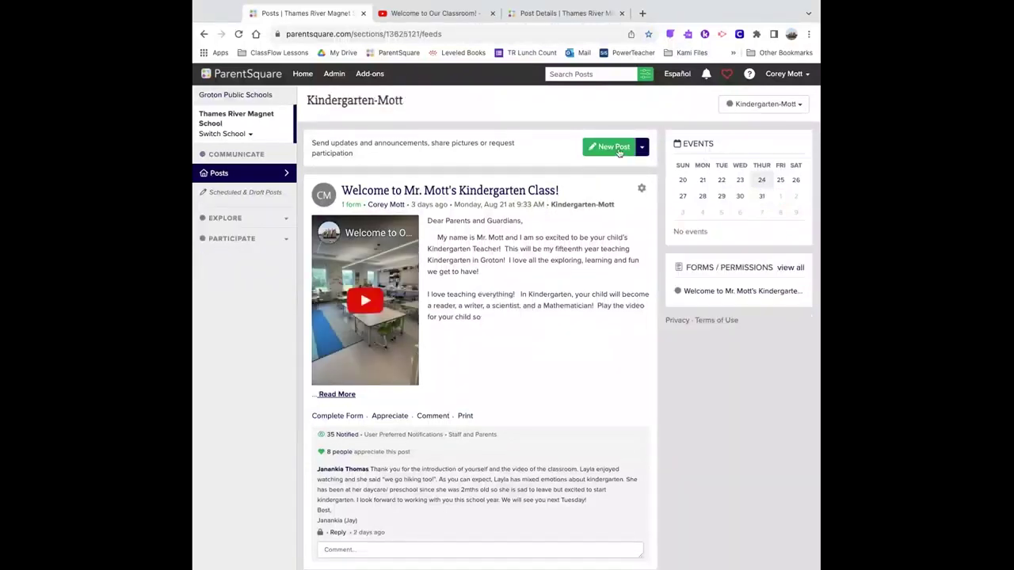
click(613, 147)
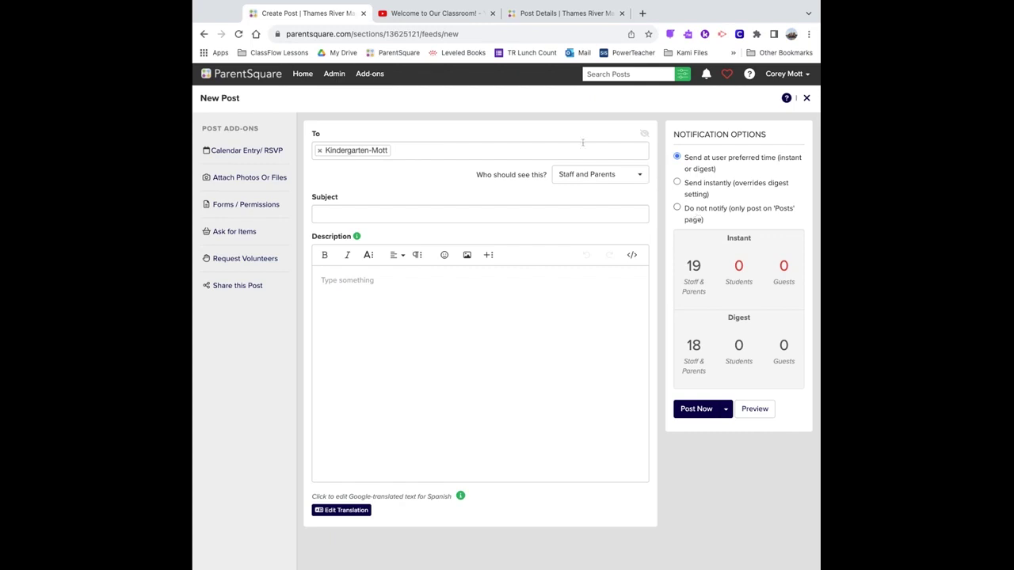
click(410, 150)
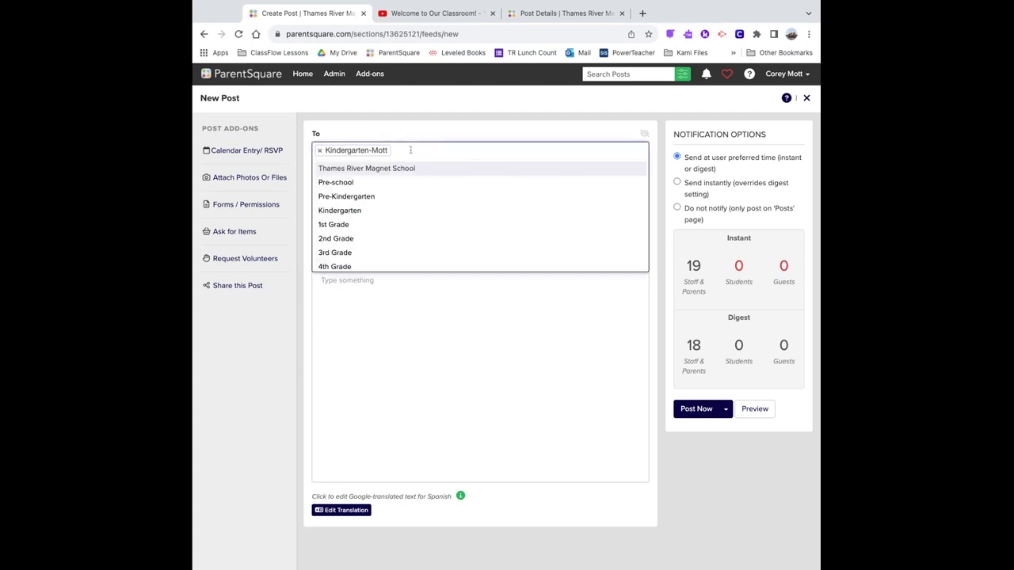
key(Escape)
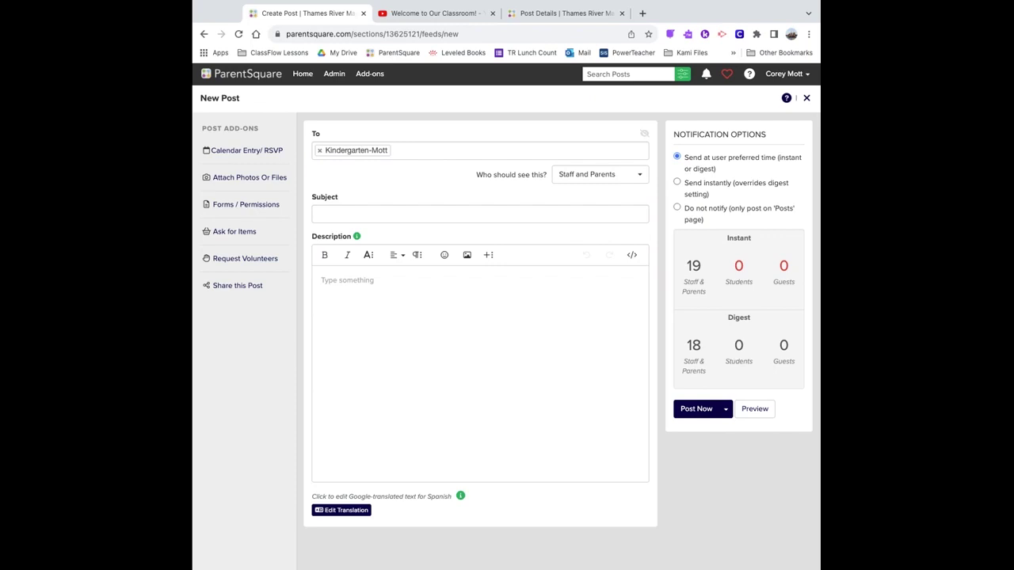
click(585, 177)
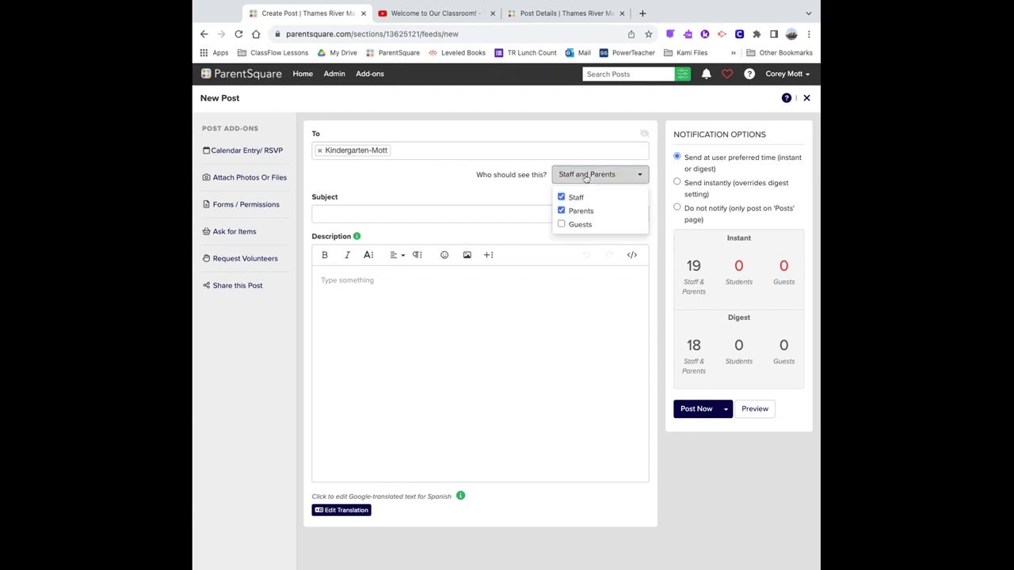
click(563, 211)
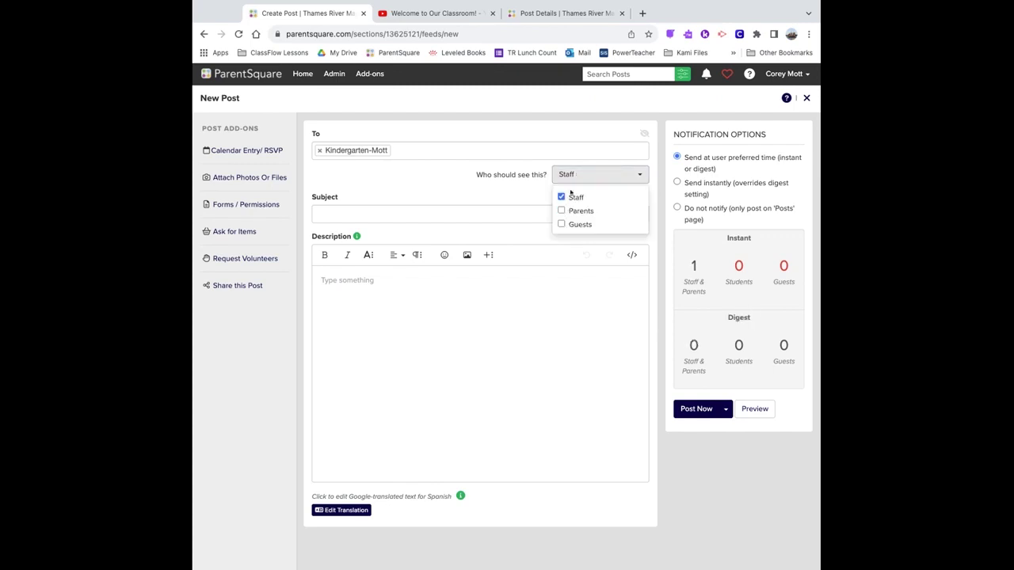
click(562, 211)
click(493, 177)
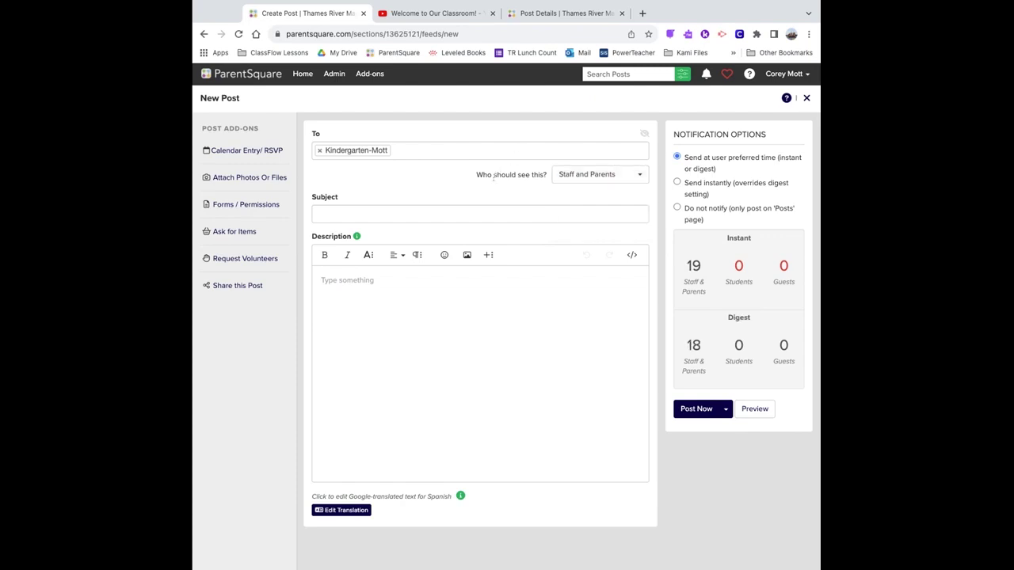
Enter 'Welcome to K!' as the post subject.
click(422, 216)
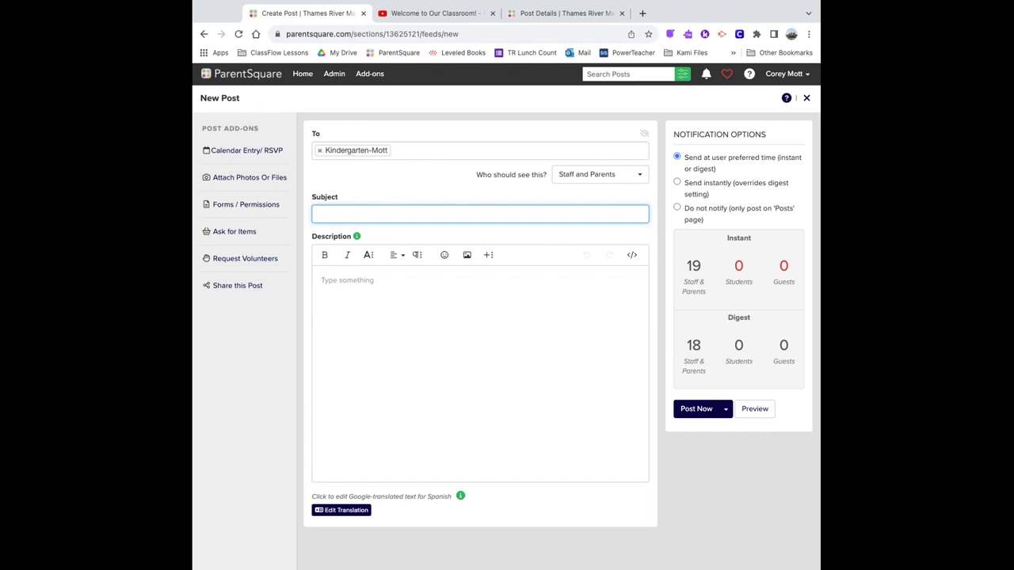
text(Welcome)
text( to K!)
scroll(490, 386, down, 1)
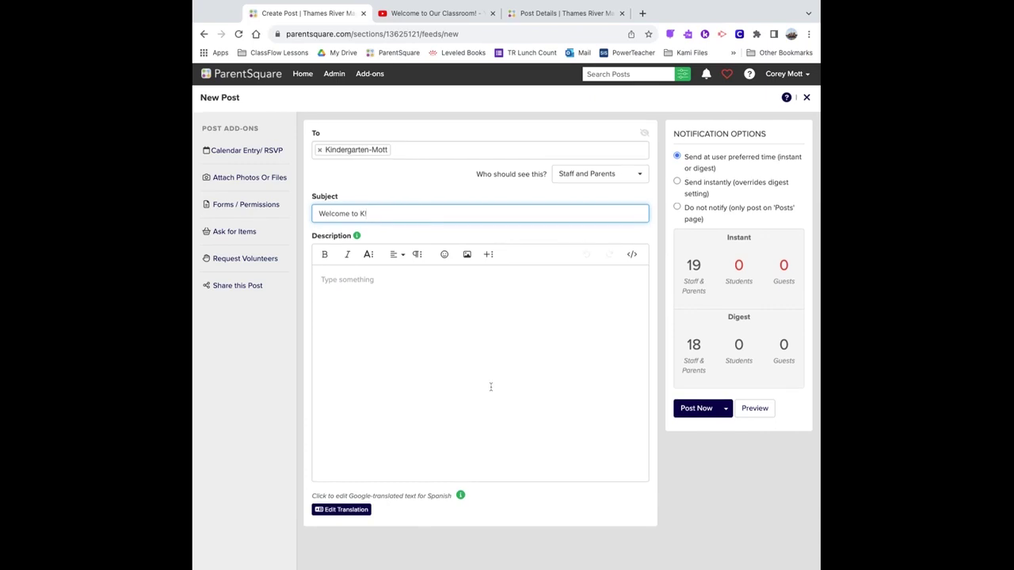
Browse the More Text, Align, Paragraph, Emoticons, Image and More Rich toolbar menus.
click(369, 257)
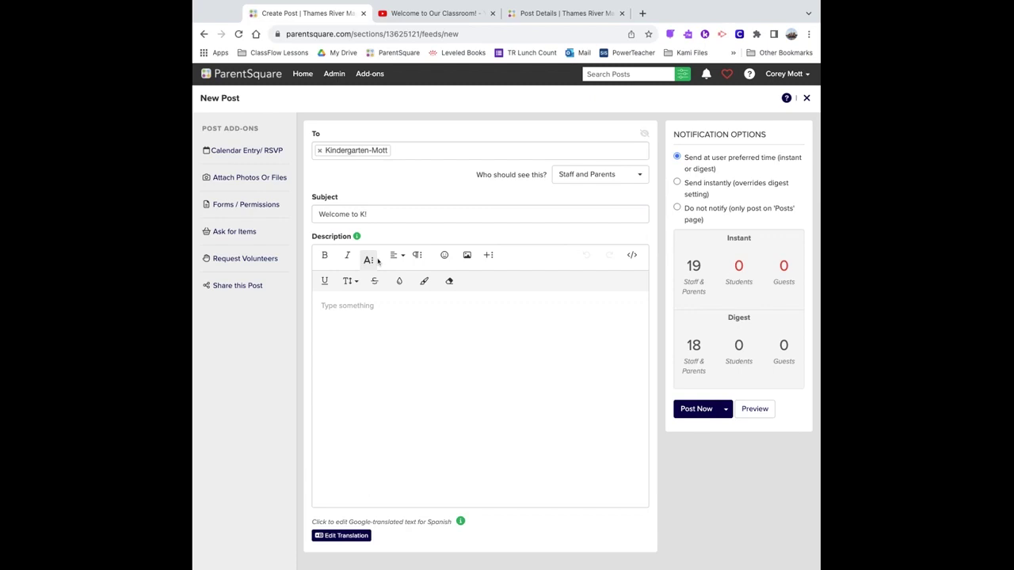
click(393, 257)
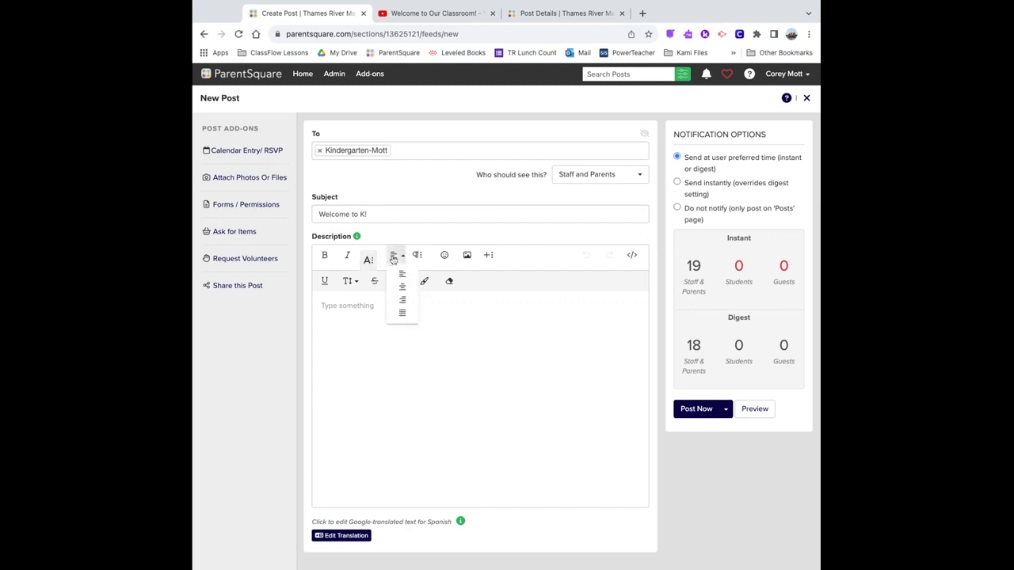
click(416, 256)
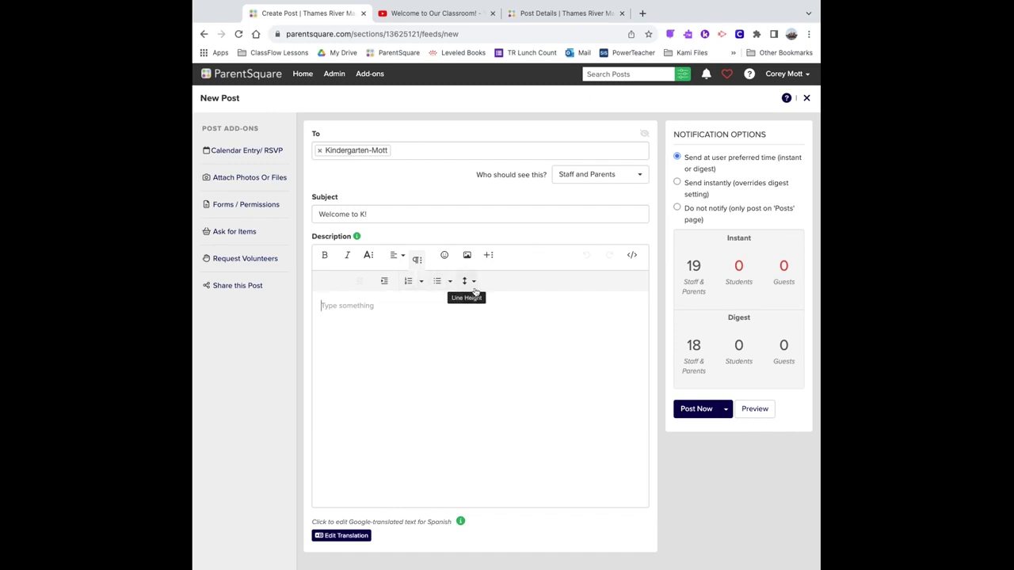
click(445, 256)
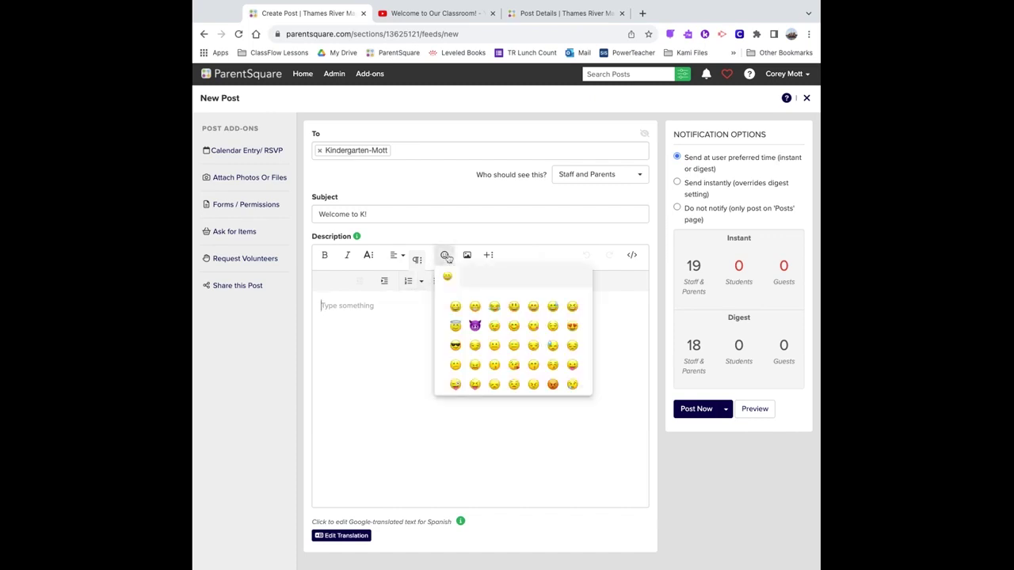
click(446, 255)
click(468, 258)
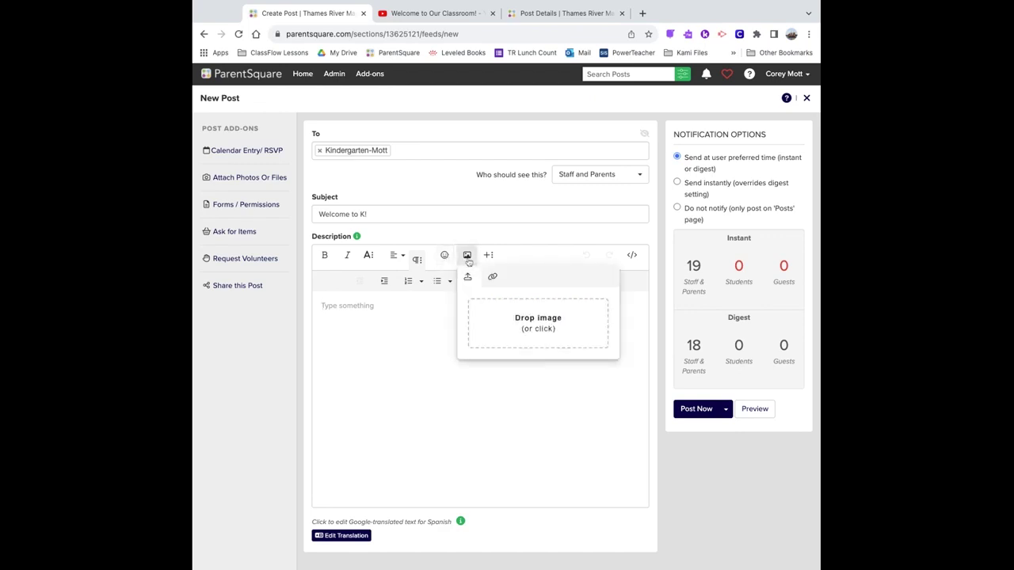
click(489, 257)
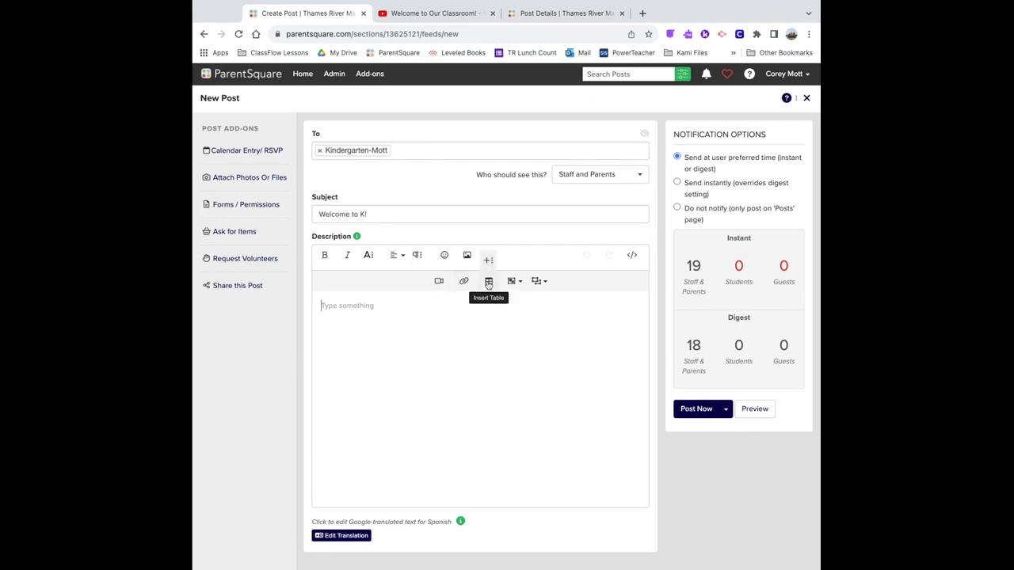
Try the Parent Teacher Conferences template in the description, then undo it.
click(513, 281)
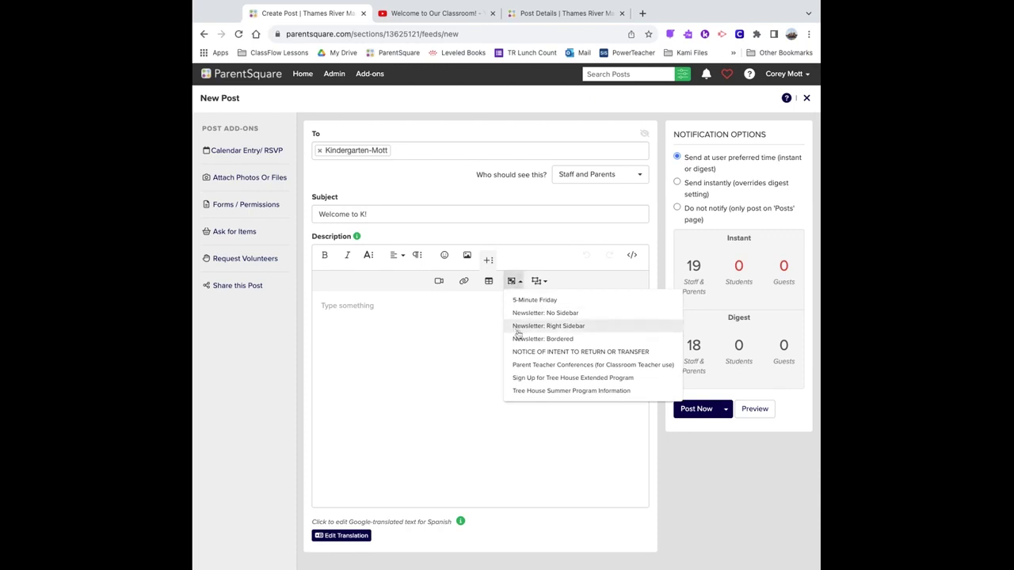
click(540, 281)
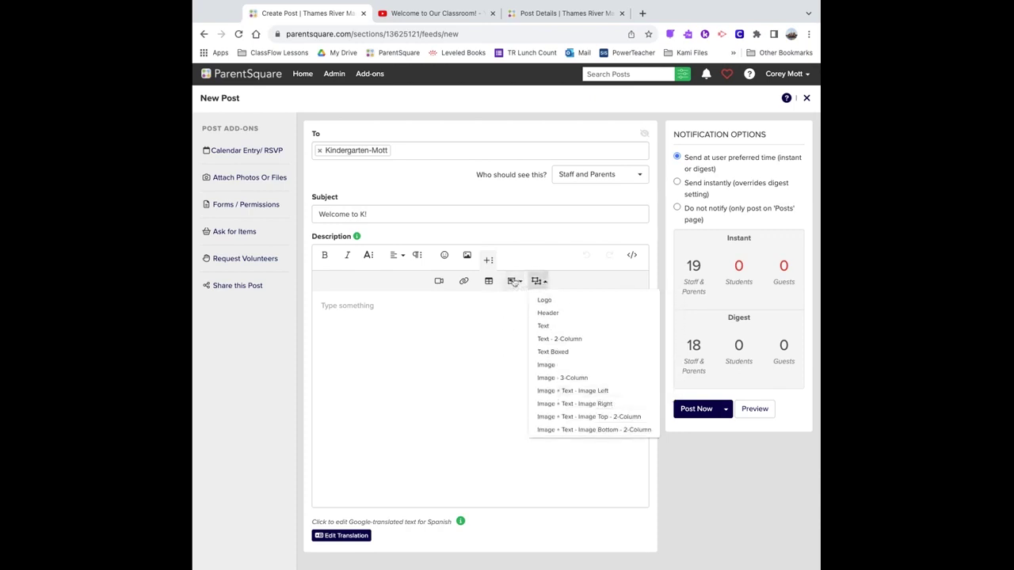
click(514, 282)
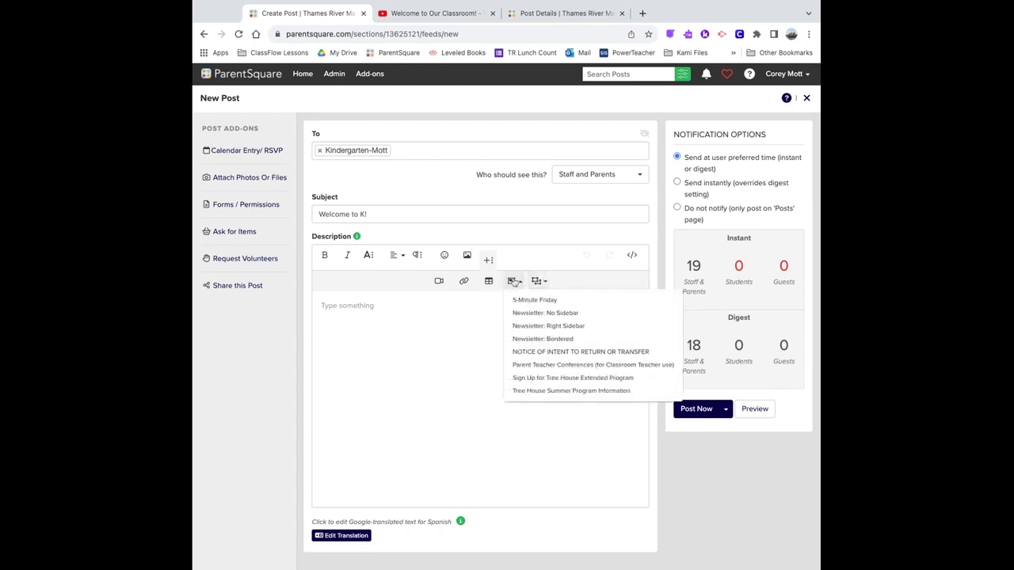
click(544, 365)
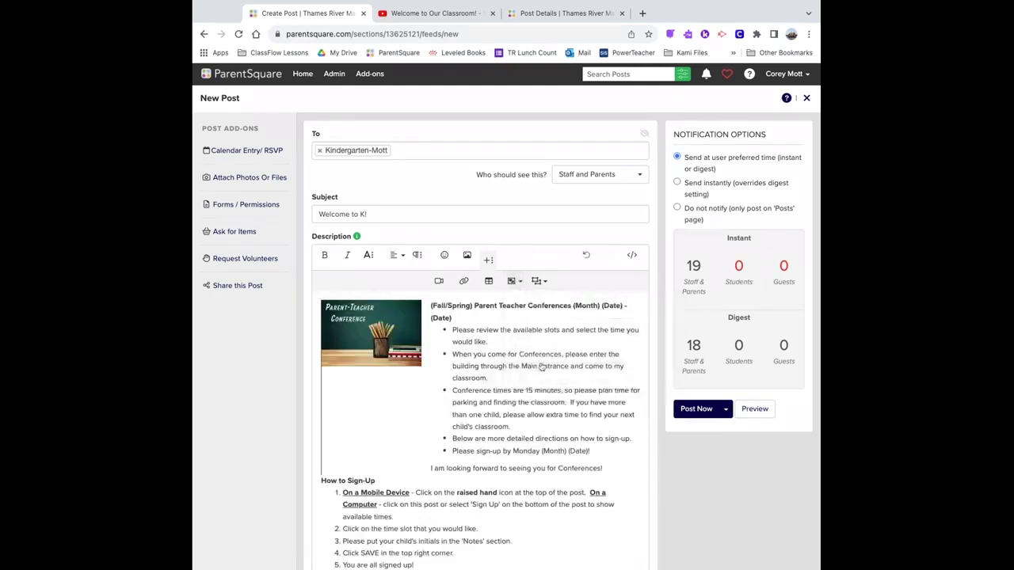
click(587, 256)
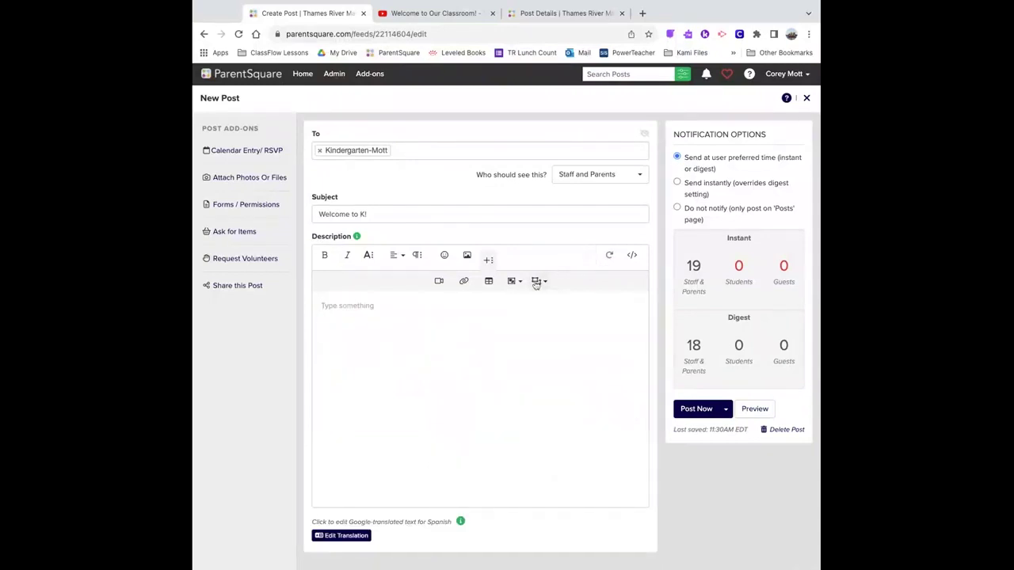
Insert an 'Image + Text - Image Left' block, discarding a trial Image Right block.
click(536, 282)
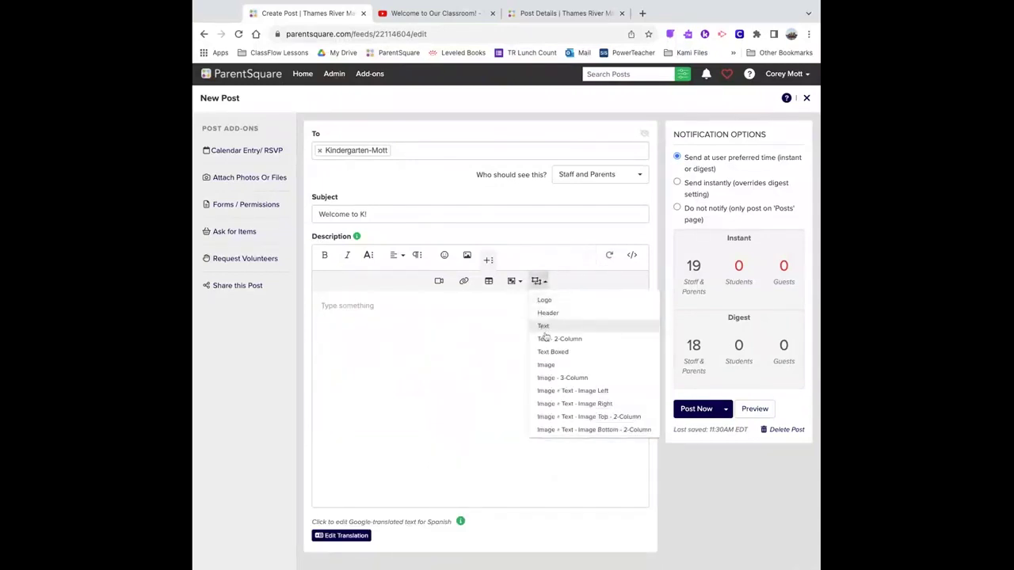
click(556, 392)
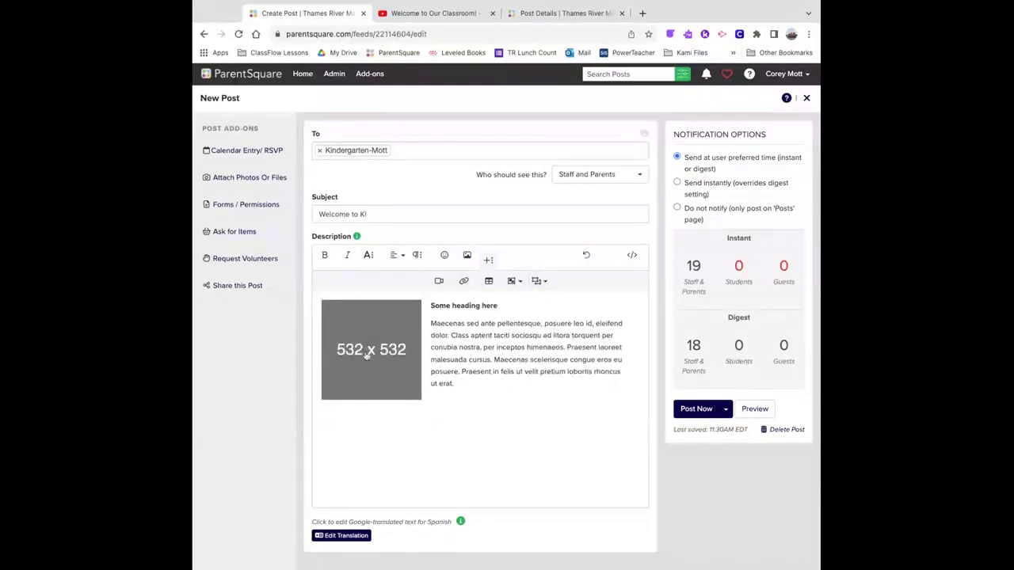
click(538, 281)
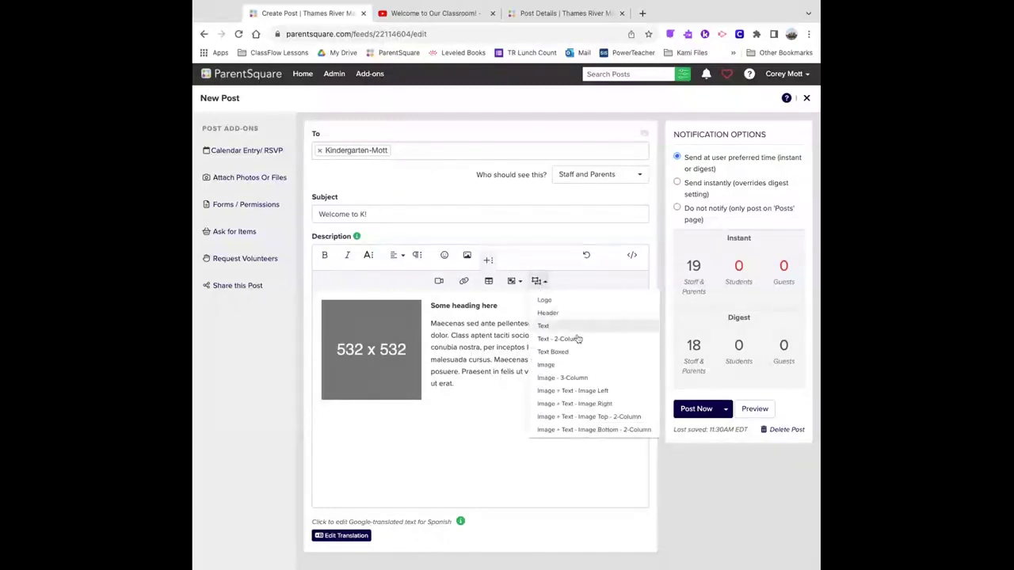
click(582, 406)
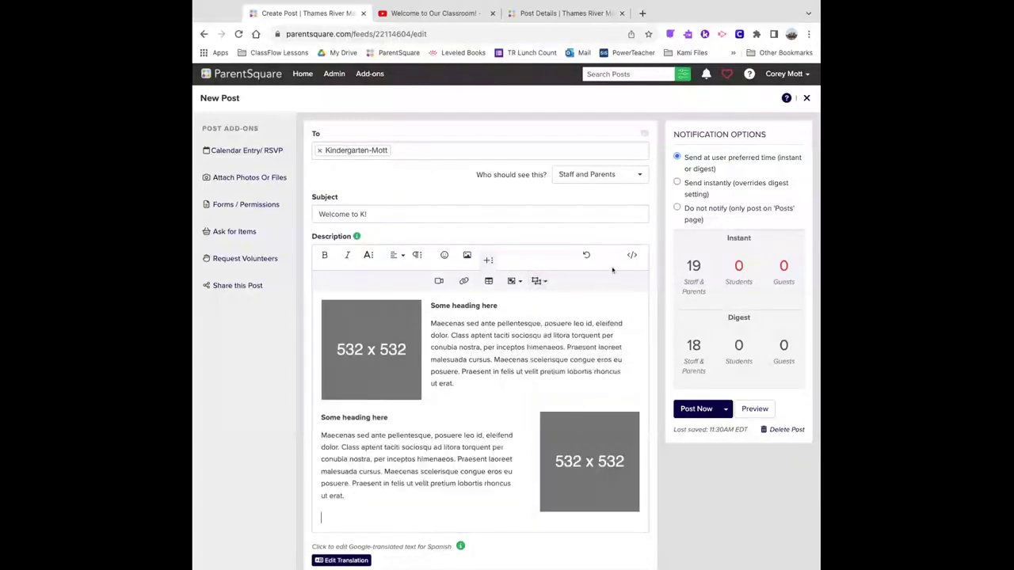
click(587, 256)
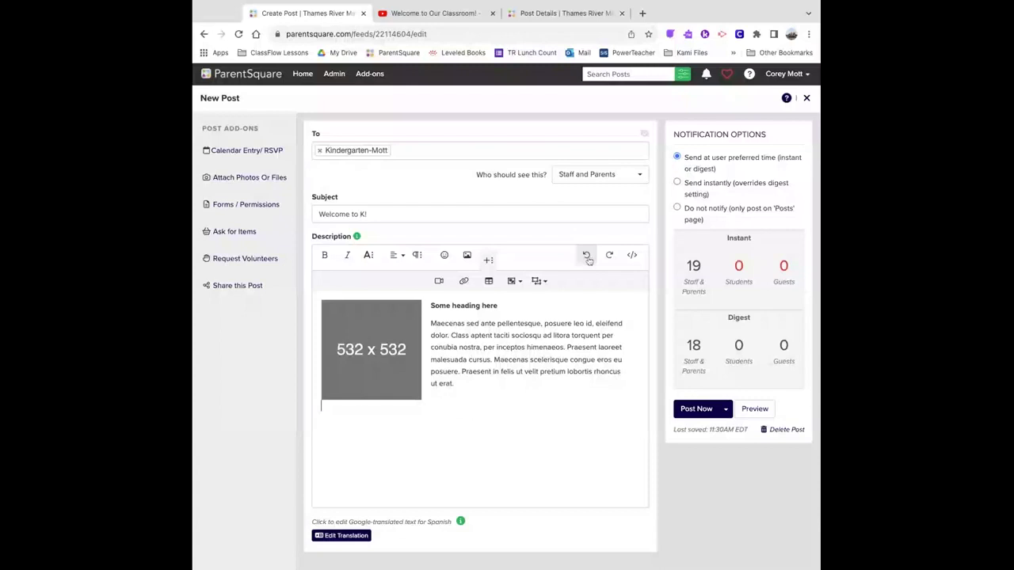
click(371, 349)
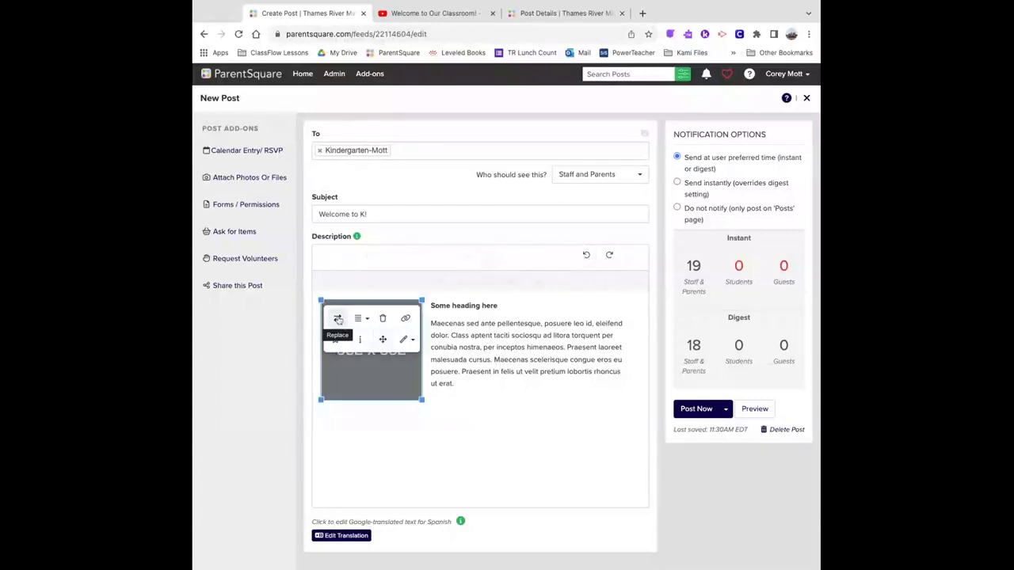
Replace the placeholder image with the hiking photo and paste the welcome letter over the placeholder text.
click(338, 318)
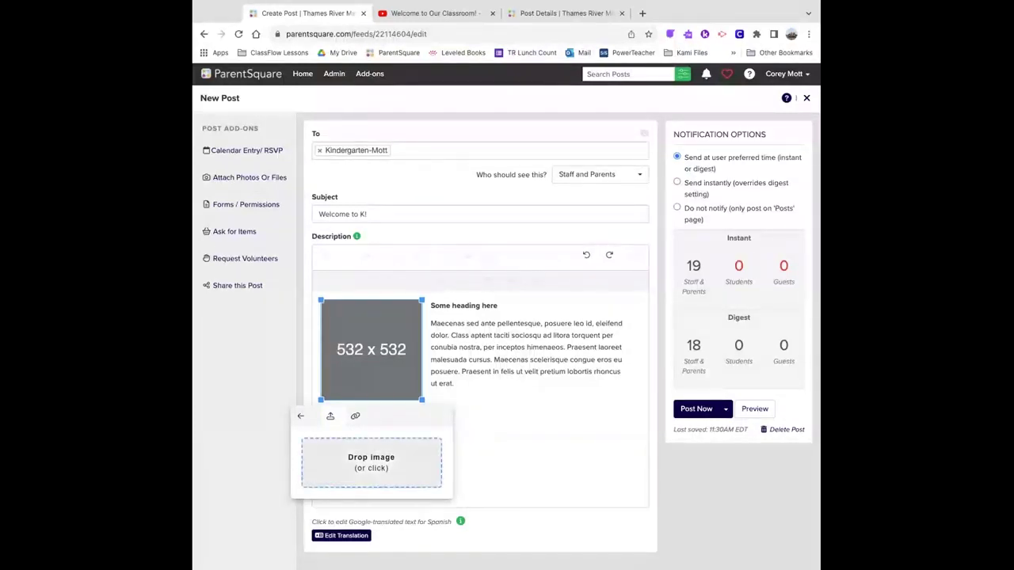
drag(911, 462, 371, 463)
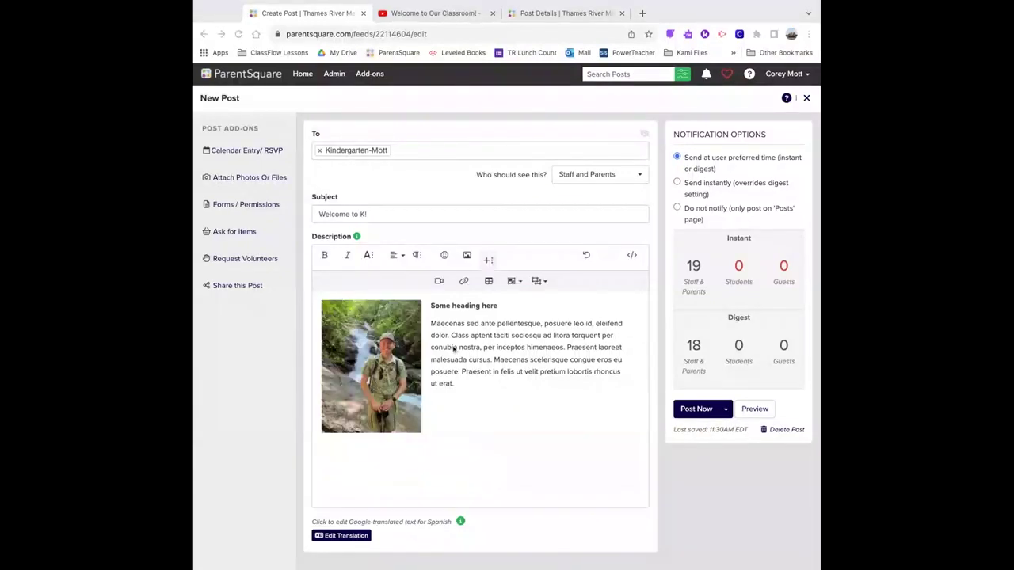
click(431, 306)
key(shift+Down)
key(ctrl+shift+End)
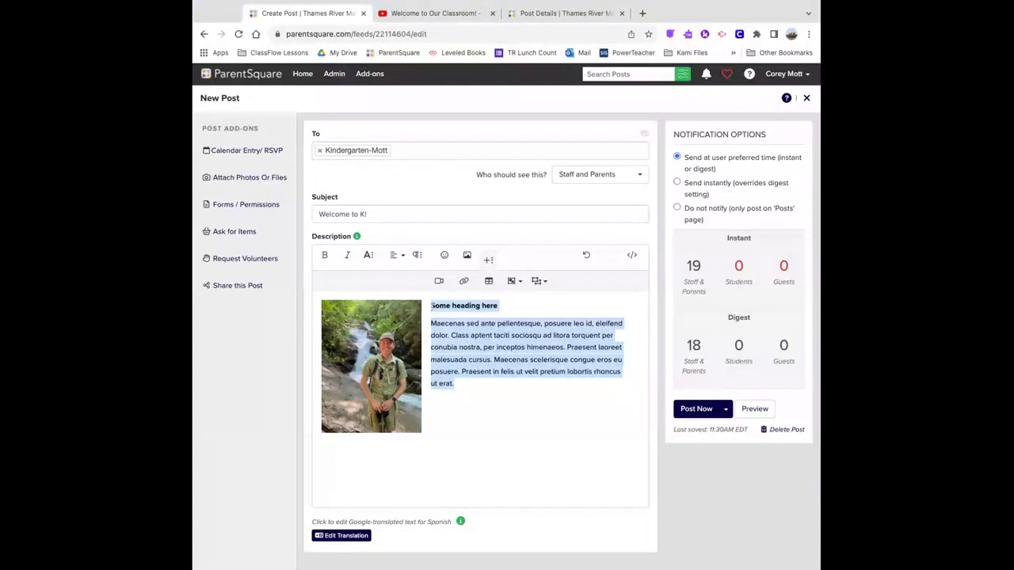
key(ctrl+v)
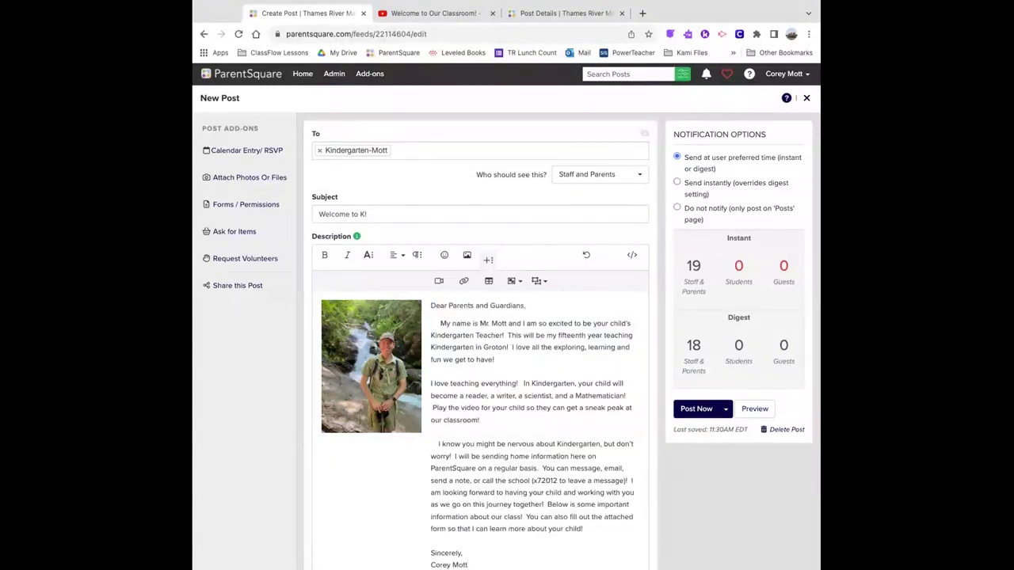
scroll(503, 428, down, 2)
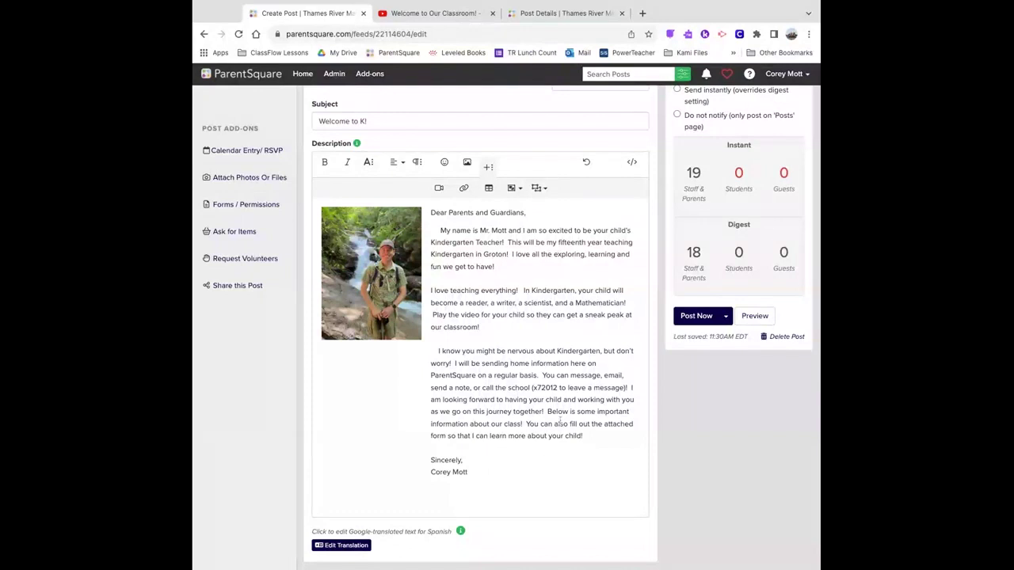
scroll(561, 423, up, 2)
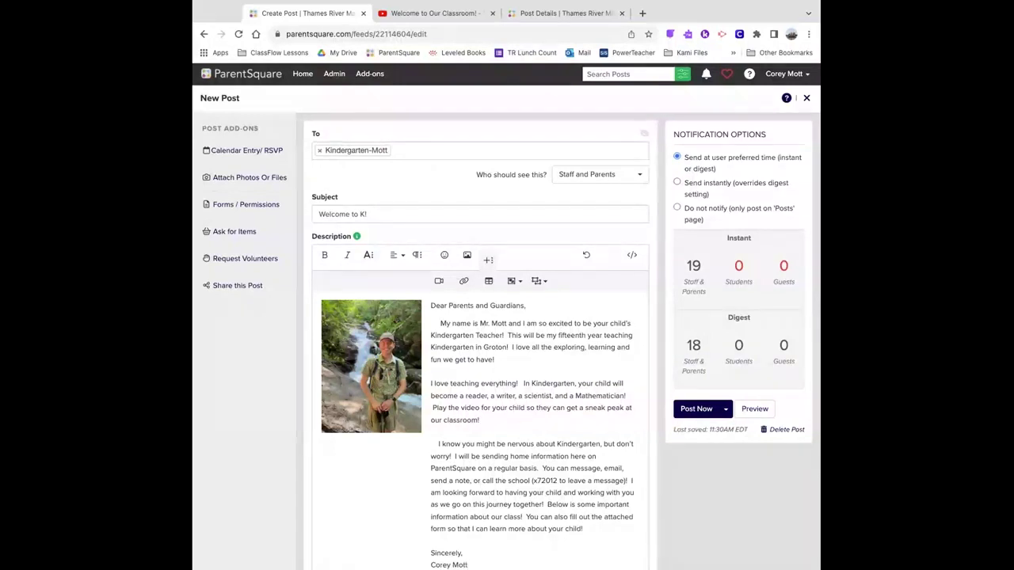
click(711, 188)
click(694, 209)
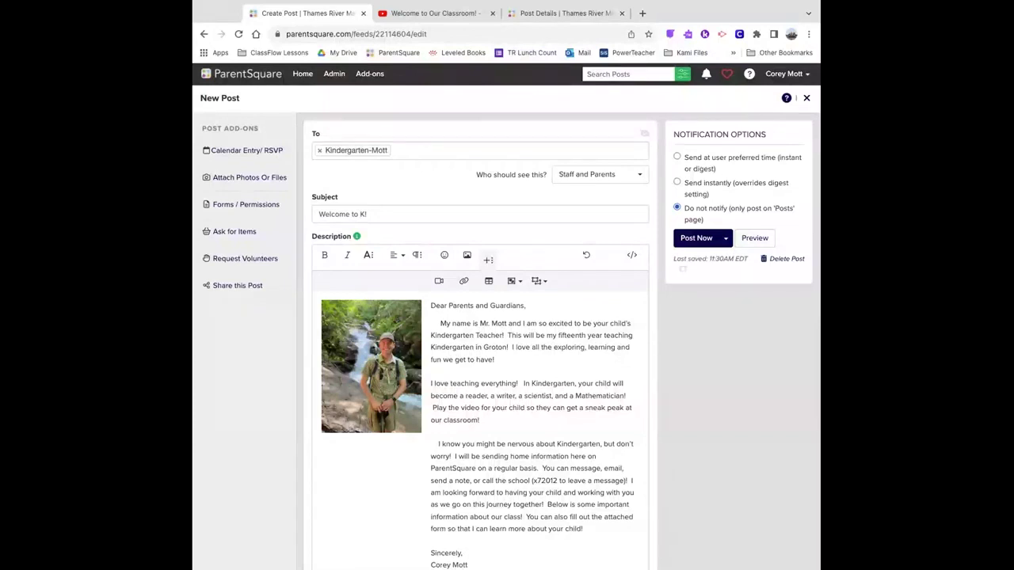
click(704, 160)
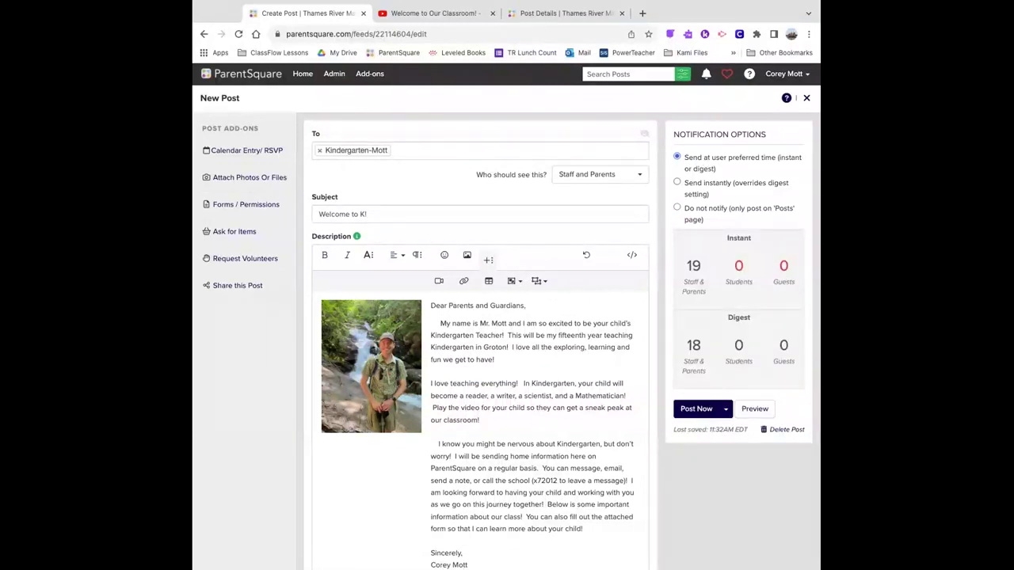
Preview the Welcome to K! post, send a test notification, and resume editing the draft.
click(755, 410)
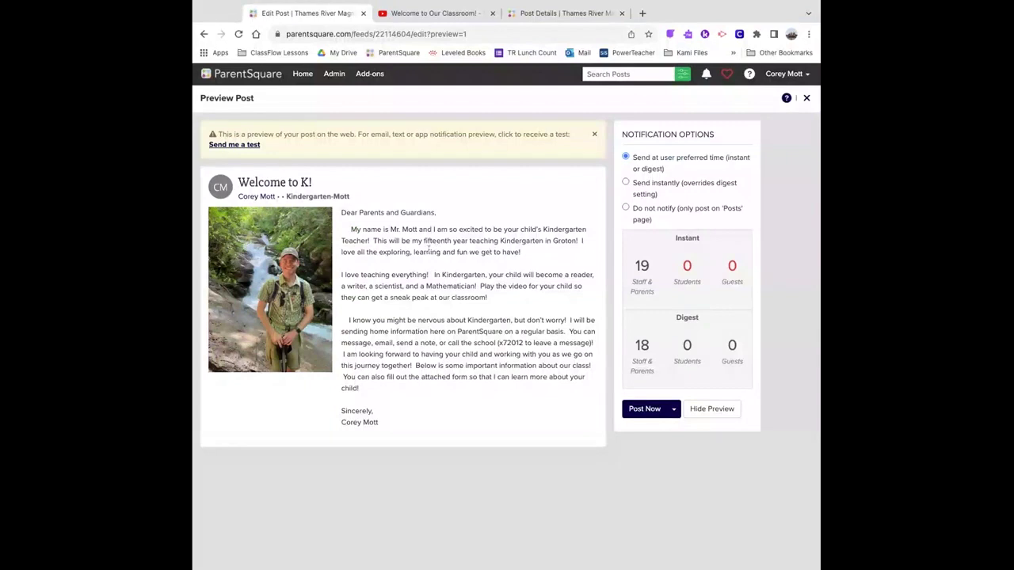
click(232, 146)
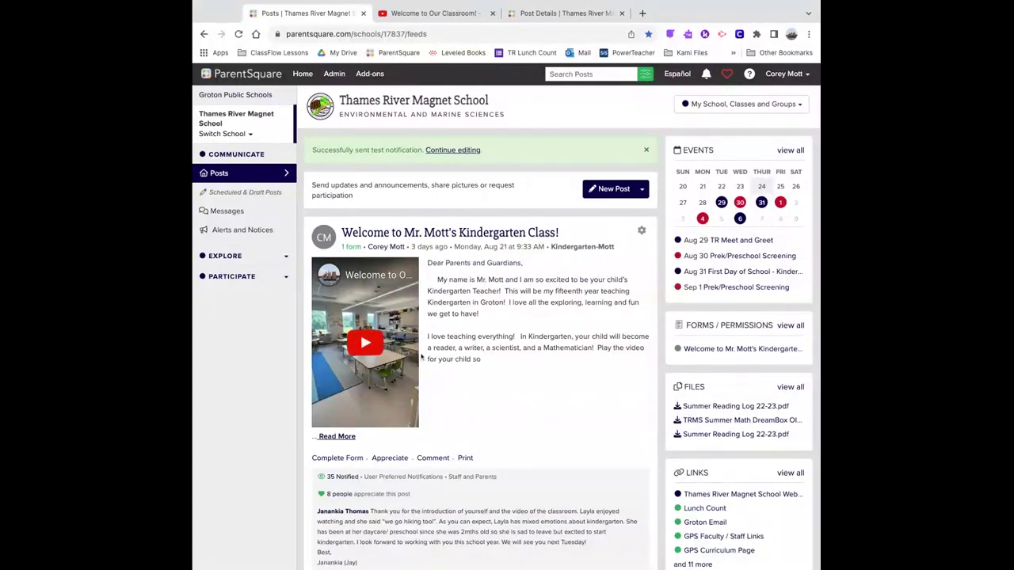
click(465, 151)
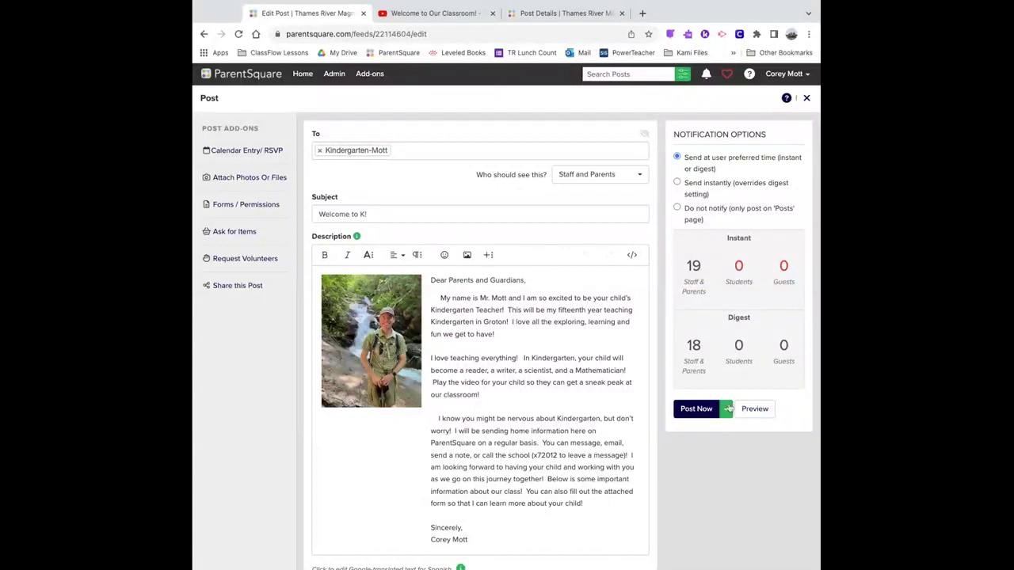
Try scheduling for August 25, then switch the post back to Post Now.
click(727, 408)
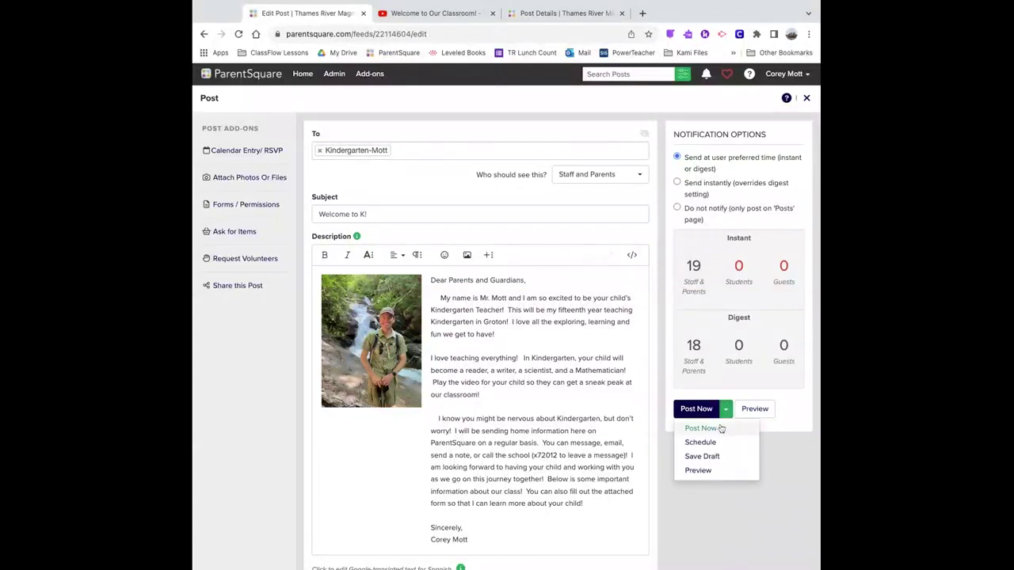
click(700, 442)
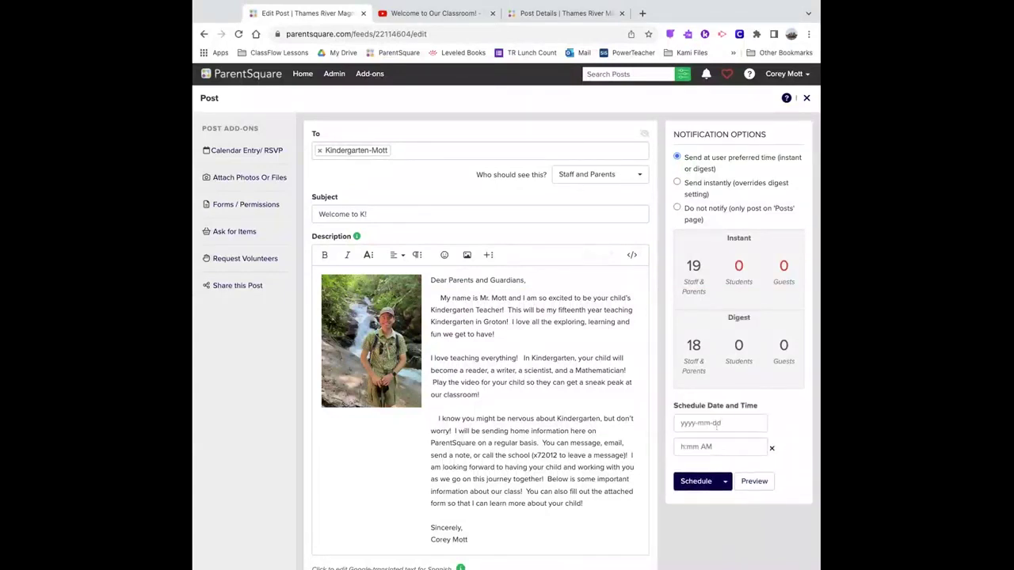
click(716, 422)
click(759, 370)
click(686, 445)
click(724, 481)
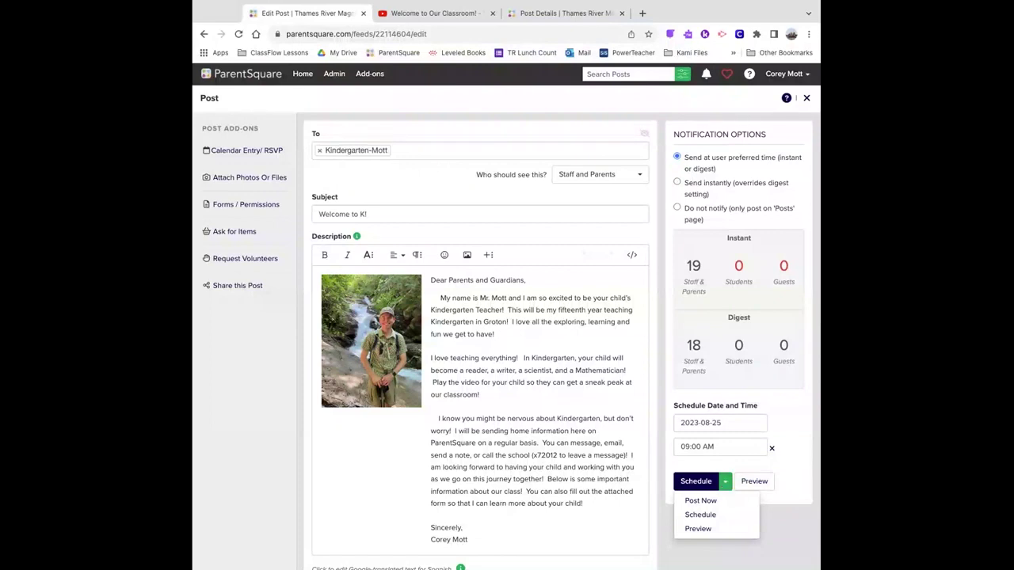
key(Escape)
click(724, 481)
click(699, 499)
Schedule the post for August 25 at 09:00 AM and confirm with preferred-time notifications.
click(726, 408)
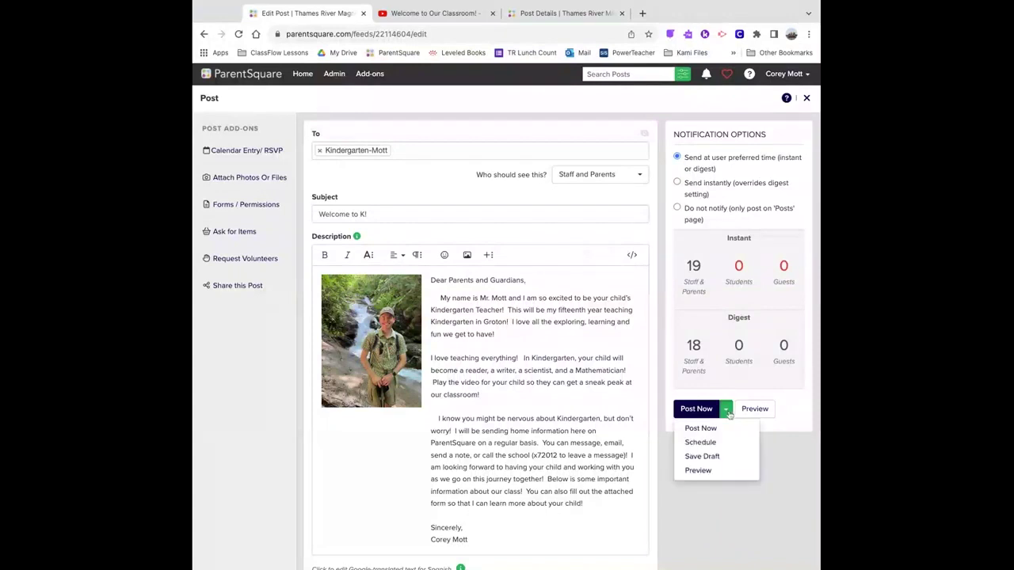
click(700, 442)
click(717, 423)
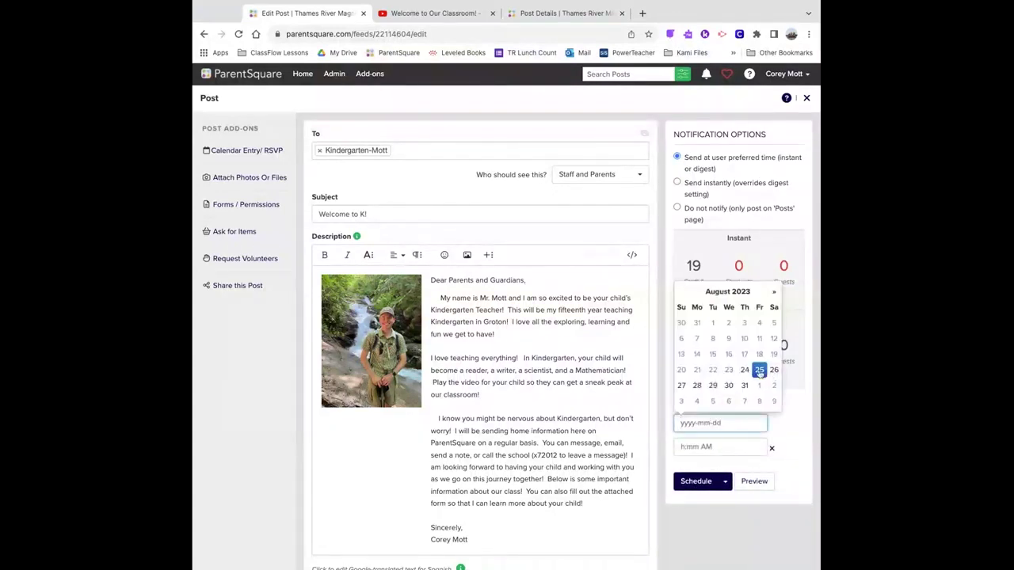
click(759, 370)
click(700, 446)
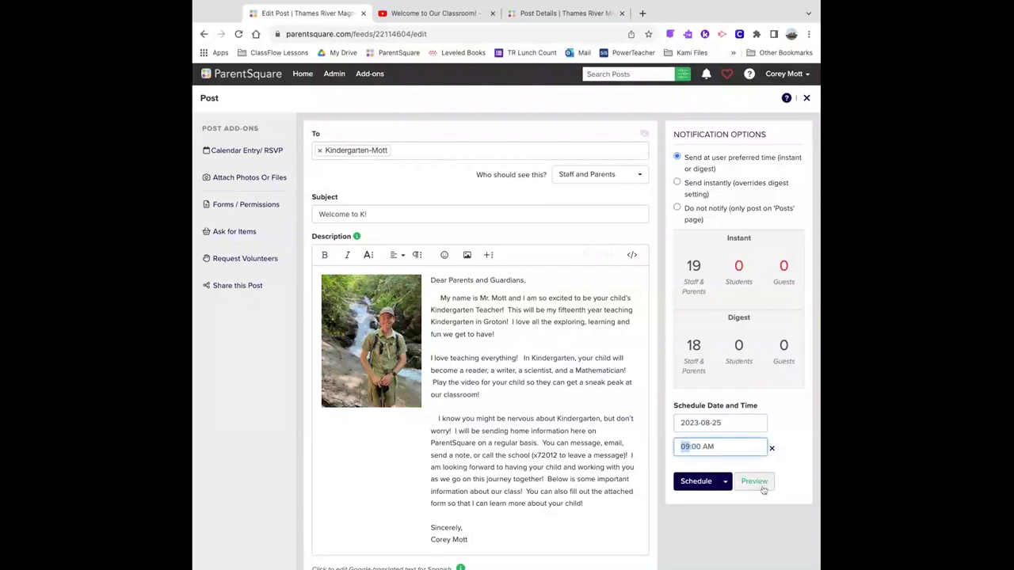
scroll(753, 479, down, 1)
click(702, 457)
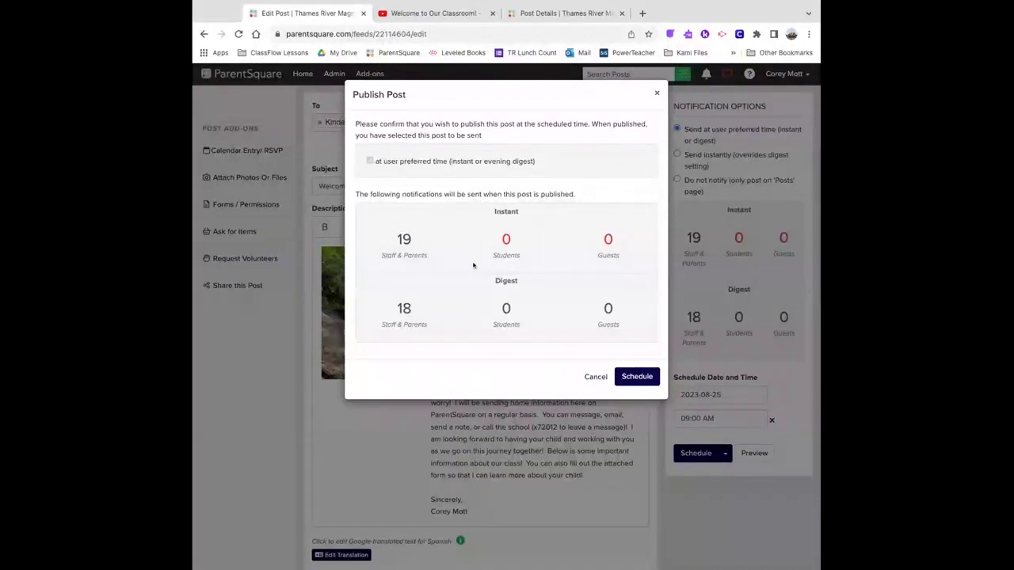
drag(383, 161, 535, 162)
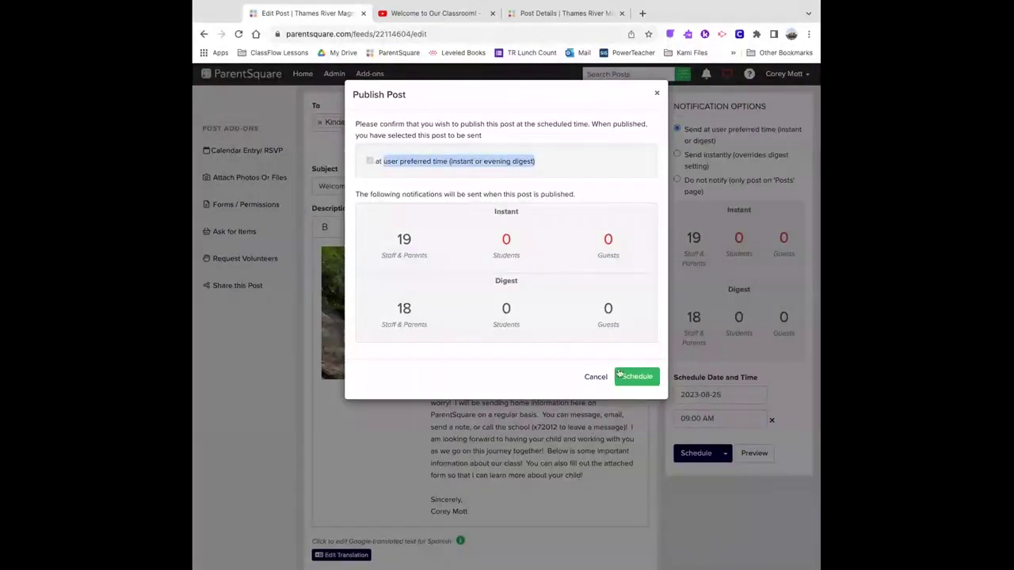
click(621, 373)
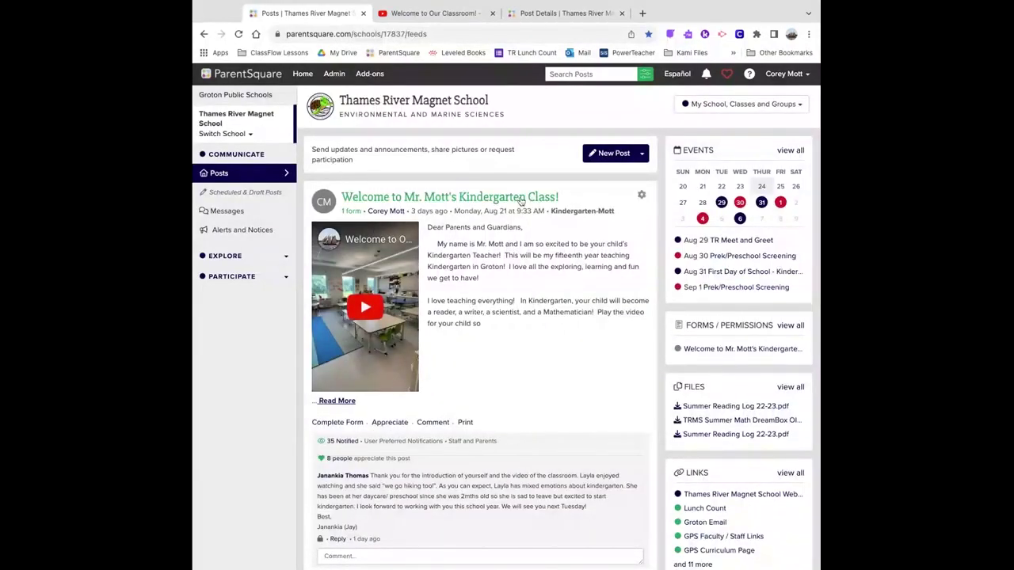
Draft a 'Changed the time' update for the Mr. Mott's Kindergarten post, then cancel it unsent.
scroll(521, 201, down, 2)
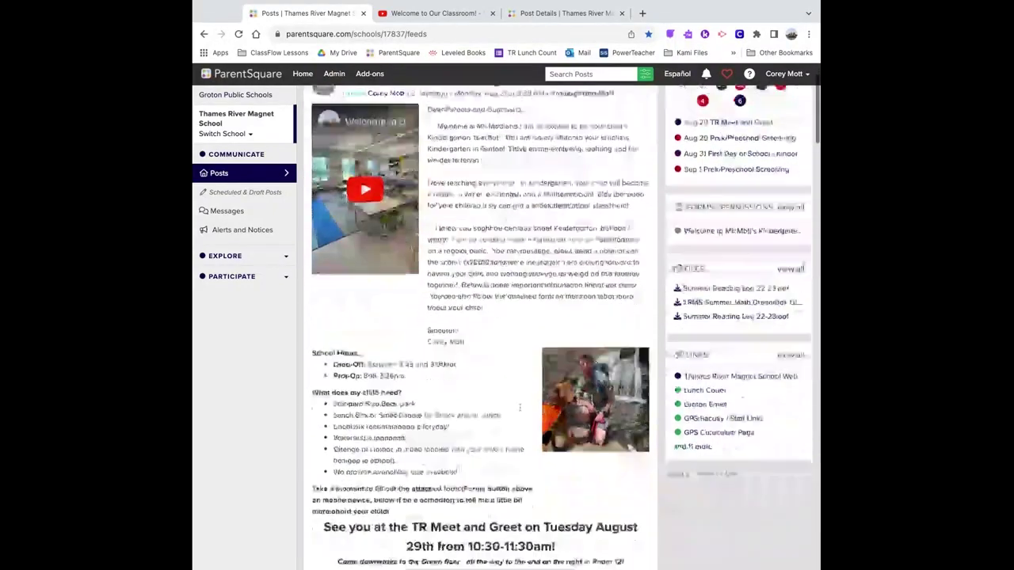
scroll(521, 201, down, 2)
scroll(520, 407, up, 4)
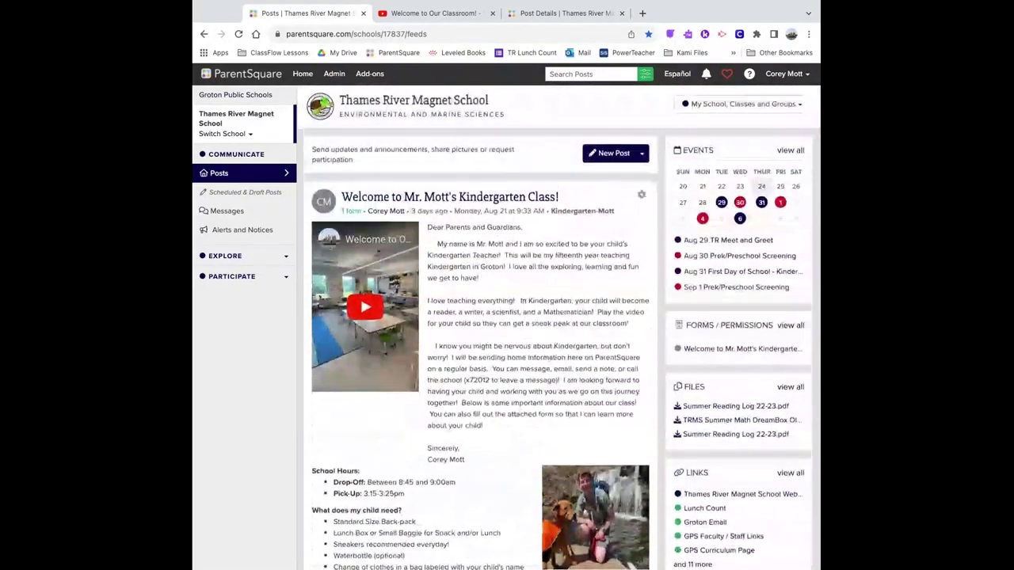
click(642, 196)
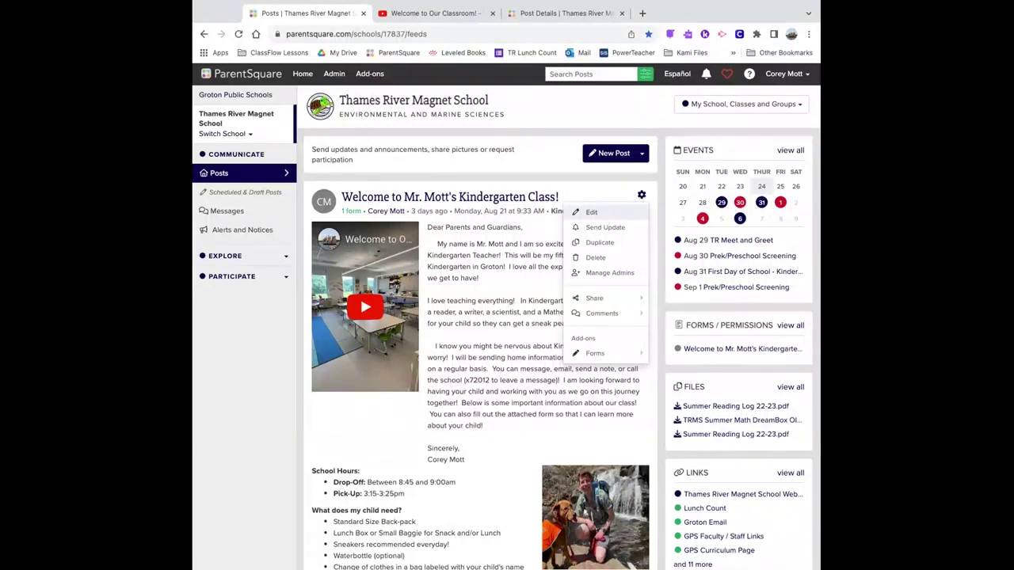
click(606, 228)
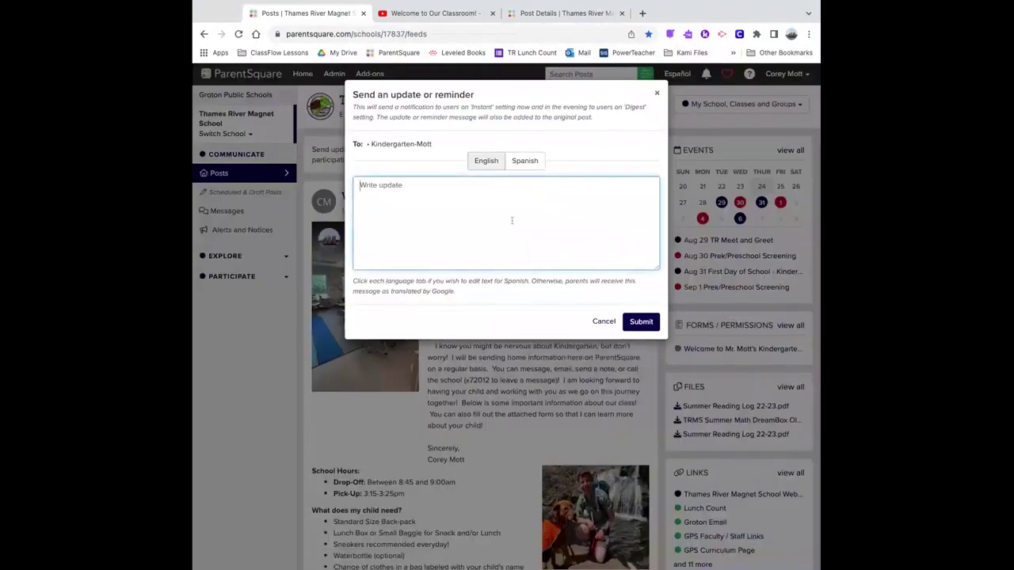
text(Changed)
text( the tim)
text(e!)
drag(365, 186, 421, 185)
click(603, 320)
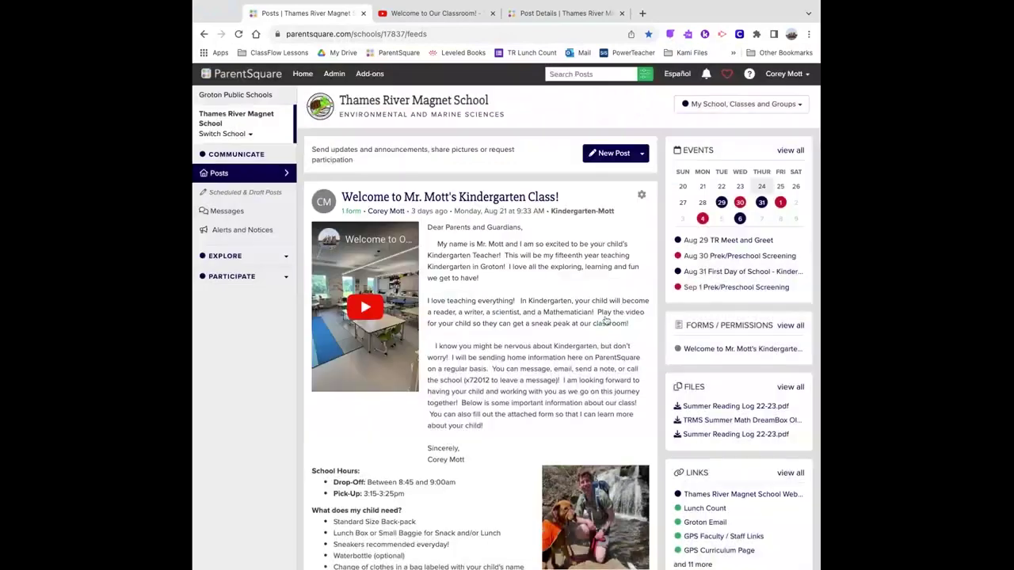
click(642, 195)
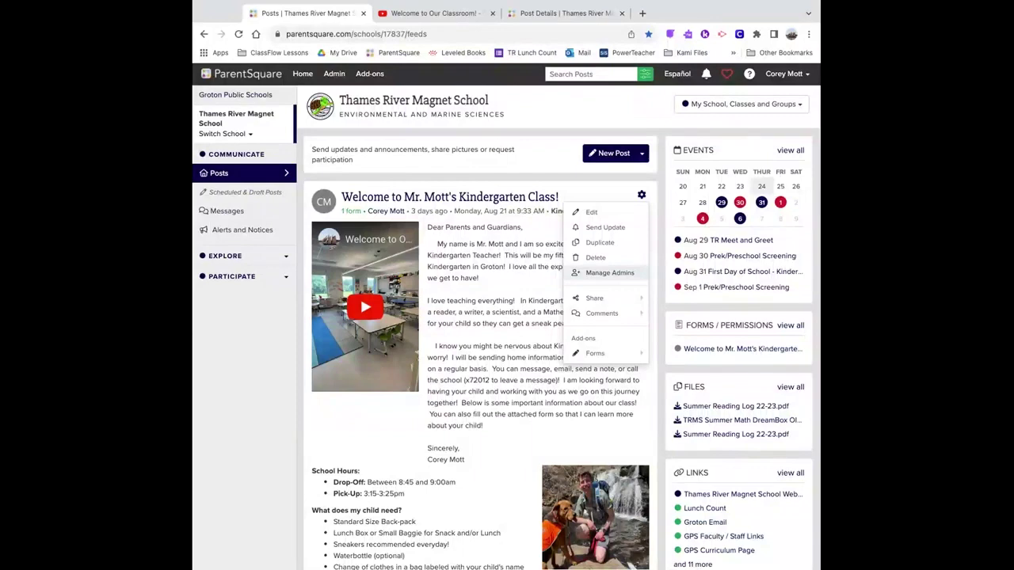
Add the teacher found by searching 'stan' as a post admin.
click(609, 273)
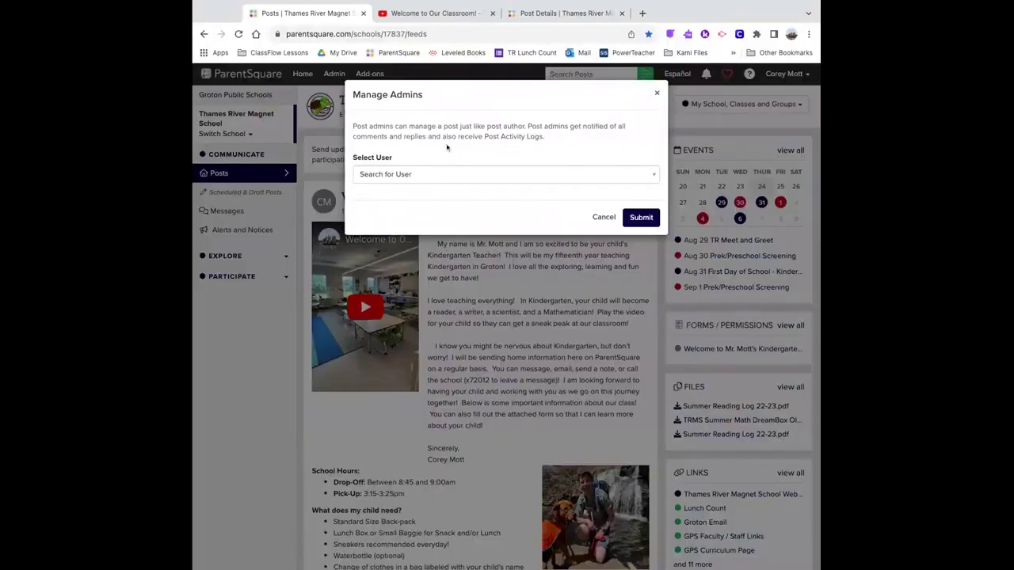
click(412, 178)
text(st)
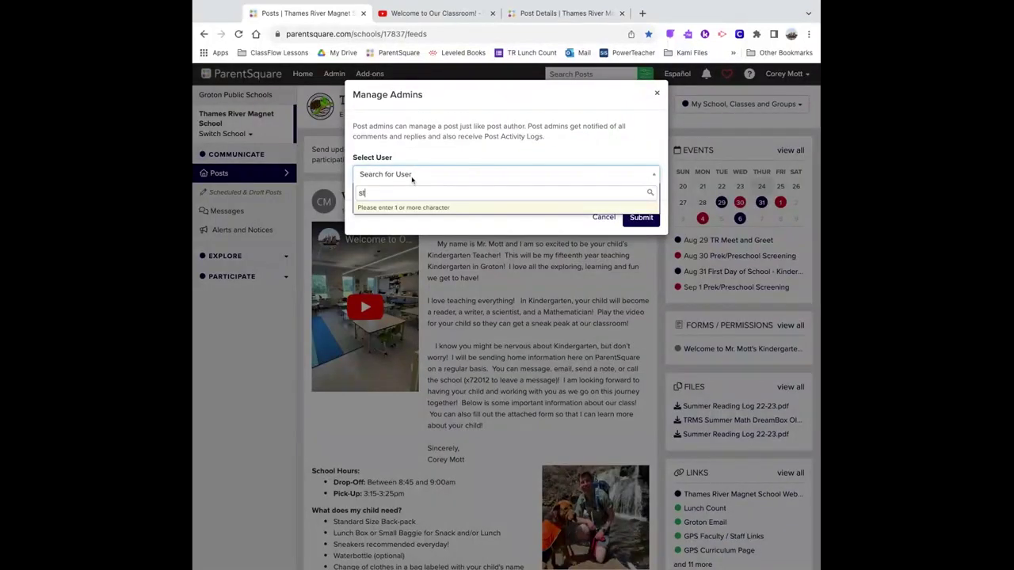
text(an)
click(395, 212)
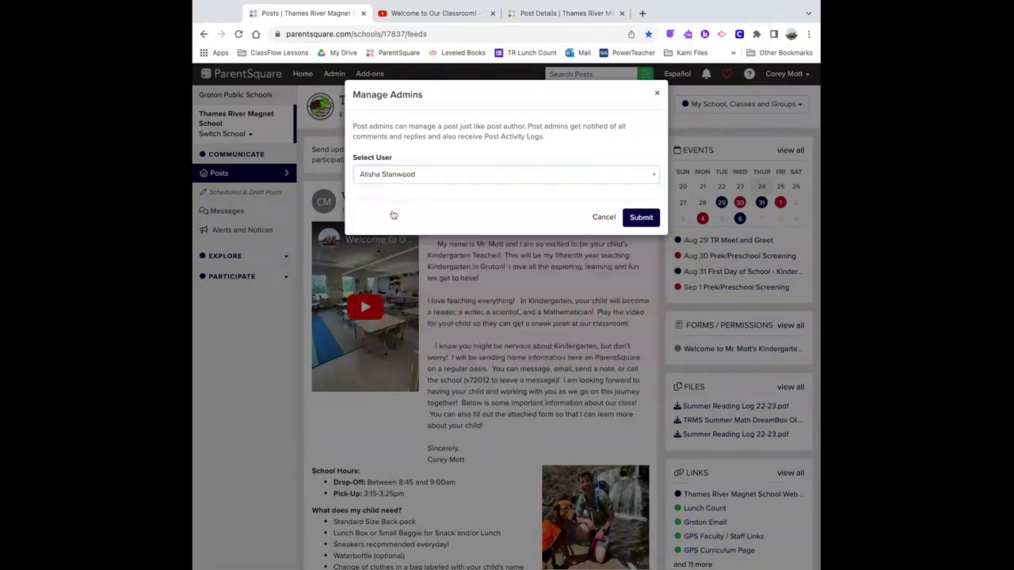
click(639, 218)
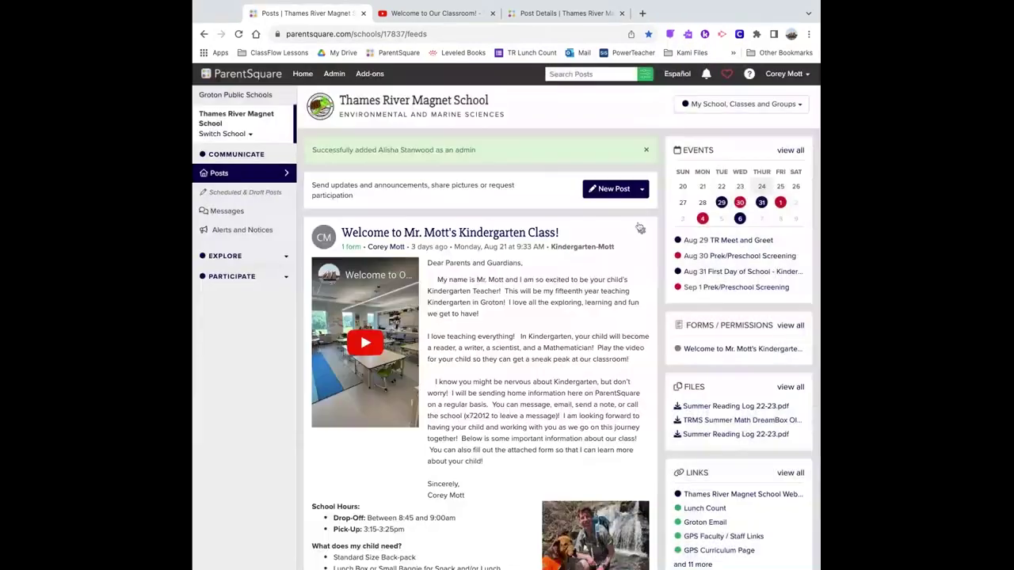
Review the post's current admins and close the admin management dialog.
click(641, 231)
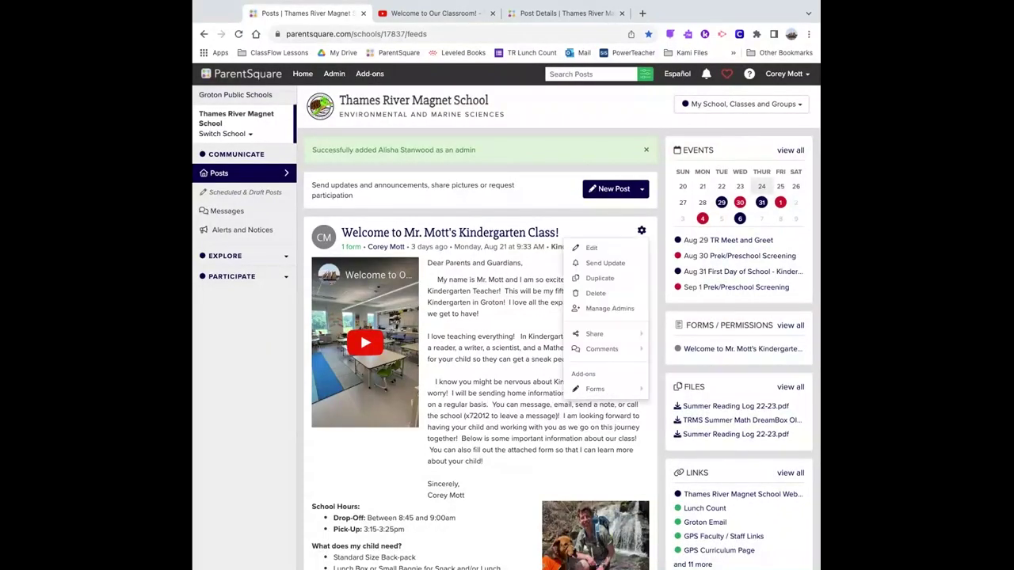
click(607, 308)
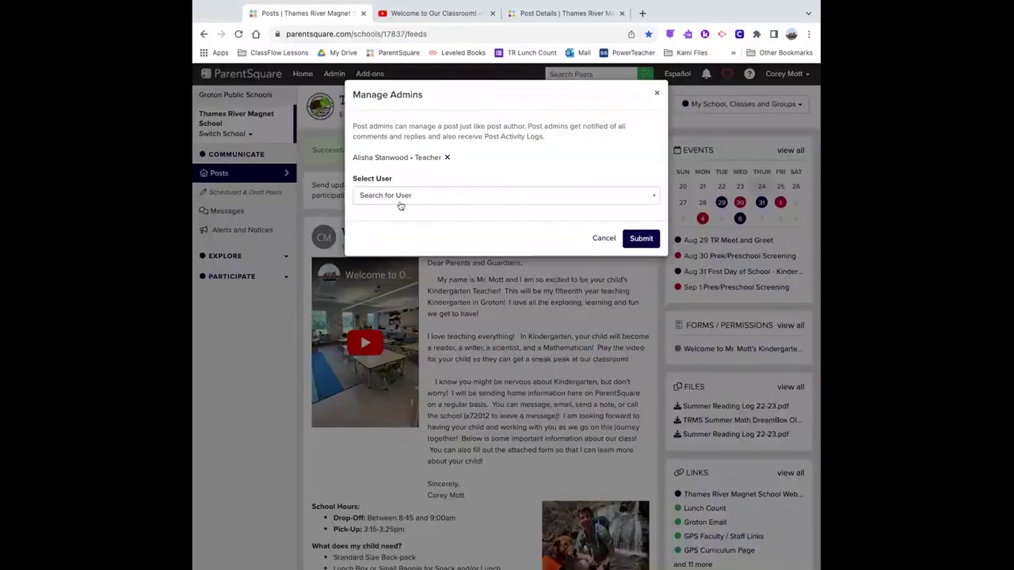
click(658, 94)
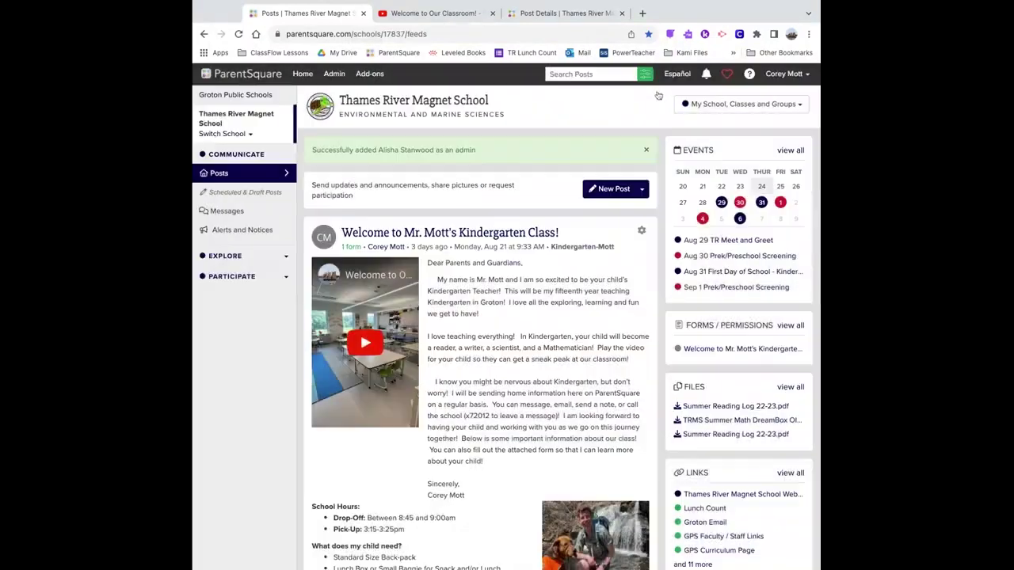
click(641, 231)
Dismiss the post's options menu and bring up the help and support options.
click(641, 232)
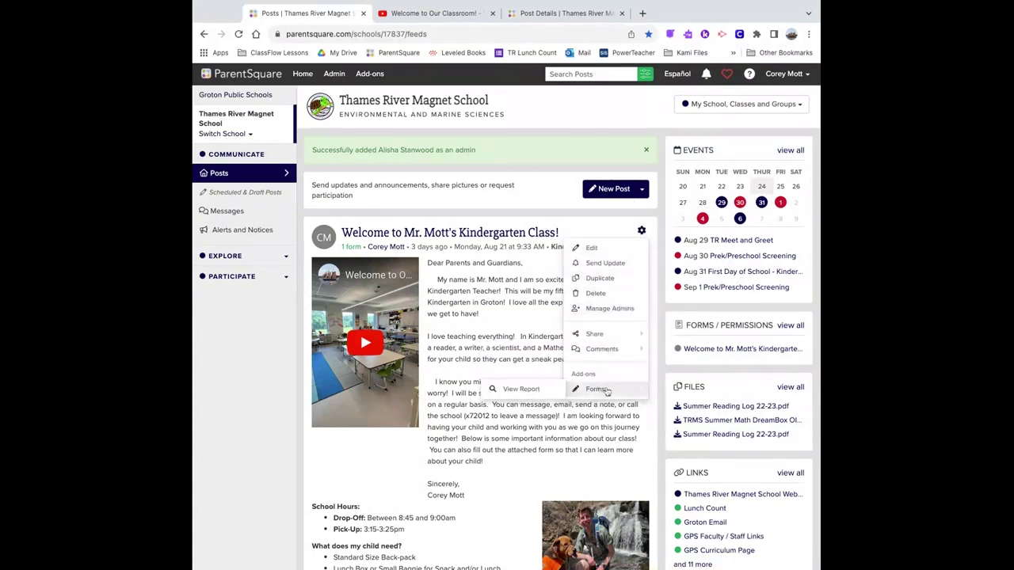
click(641, 231)
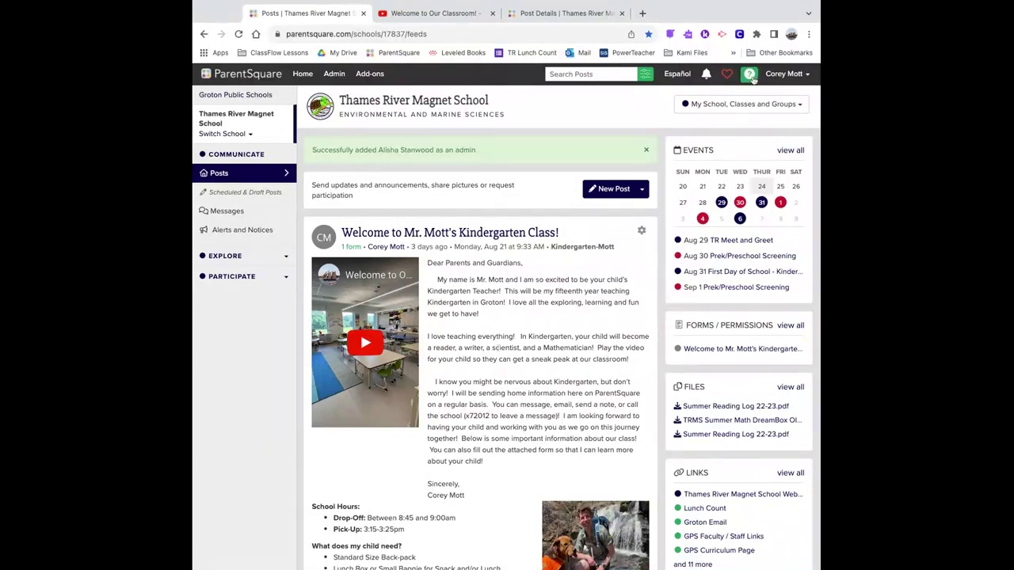
click(751, 77)
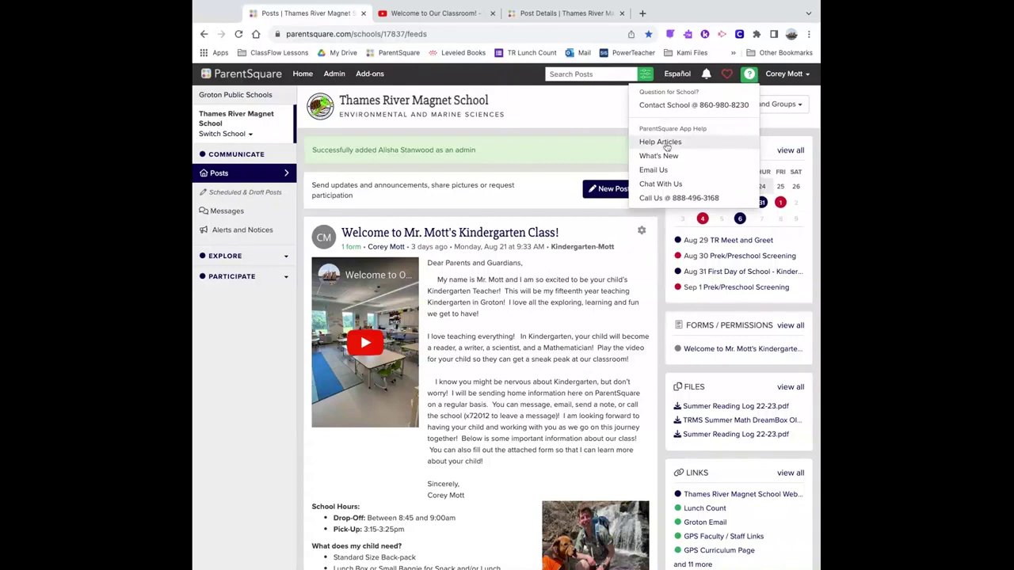